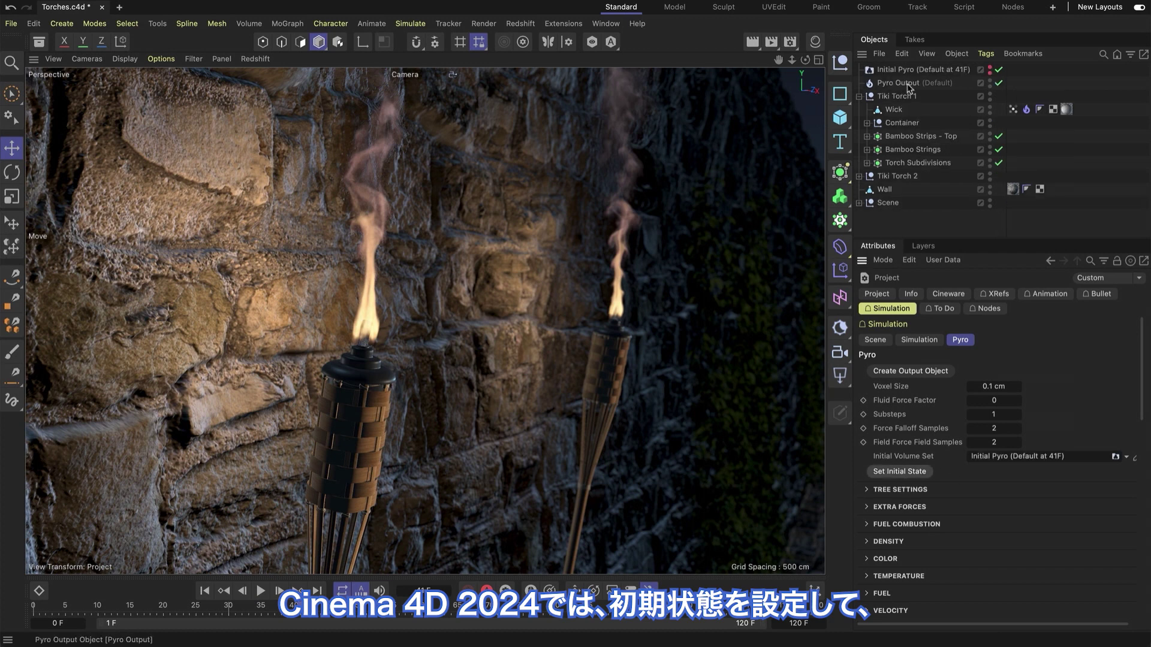
# Play the torch flames, then add a Pyro Emitter tag to the Emitter and play it.
pyautogui.click(260, 591)
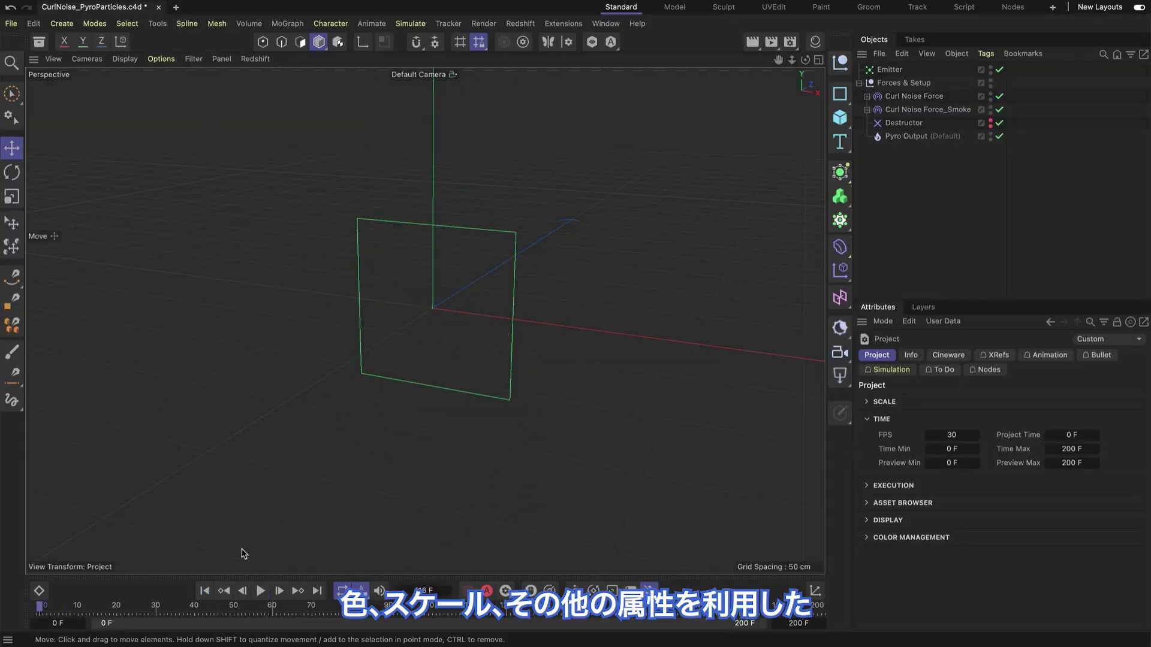
pyautogui.rightClick(890, 69)
pyautogui.moveTo(911, 246)
pyautogui.click(881, 392)
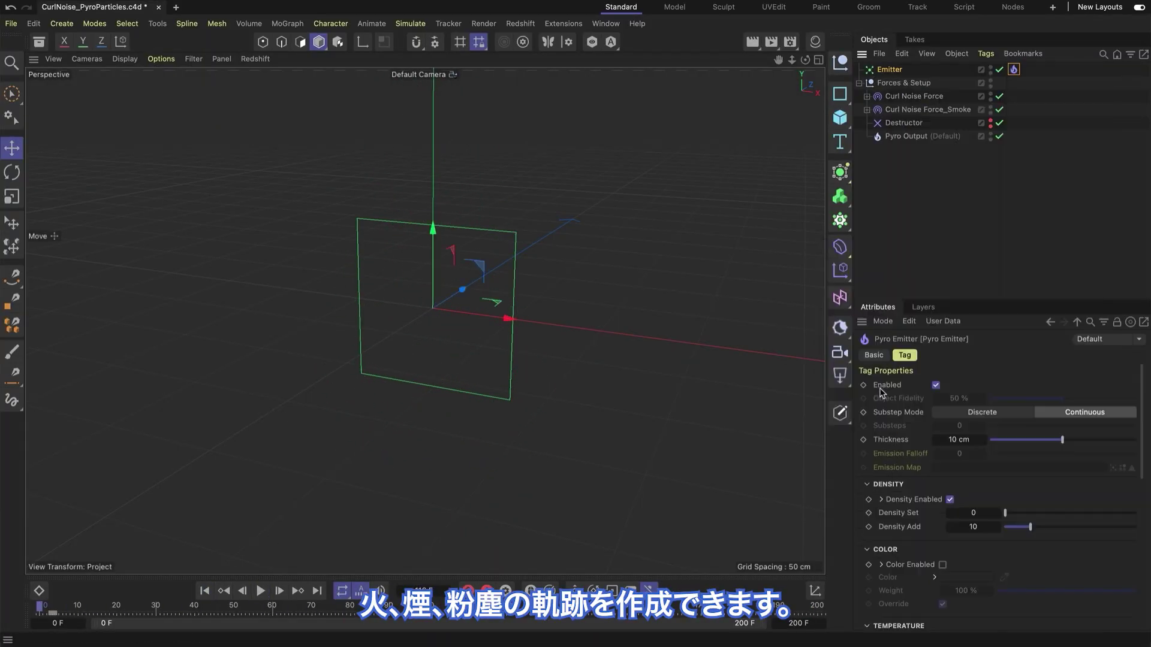
pyautogui.click(803, 542)
pyautogui.click(260, 591)
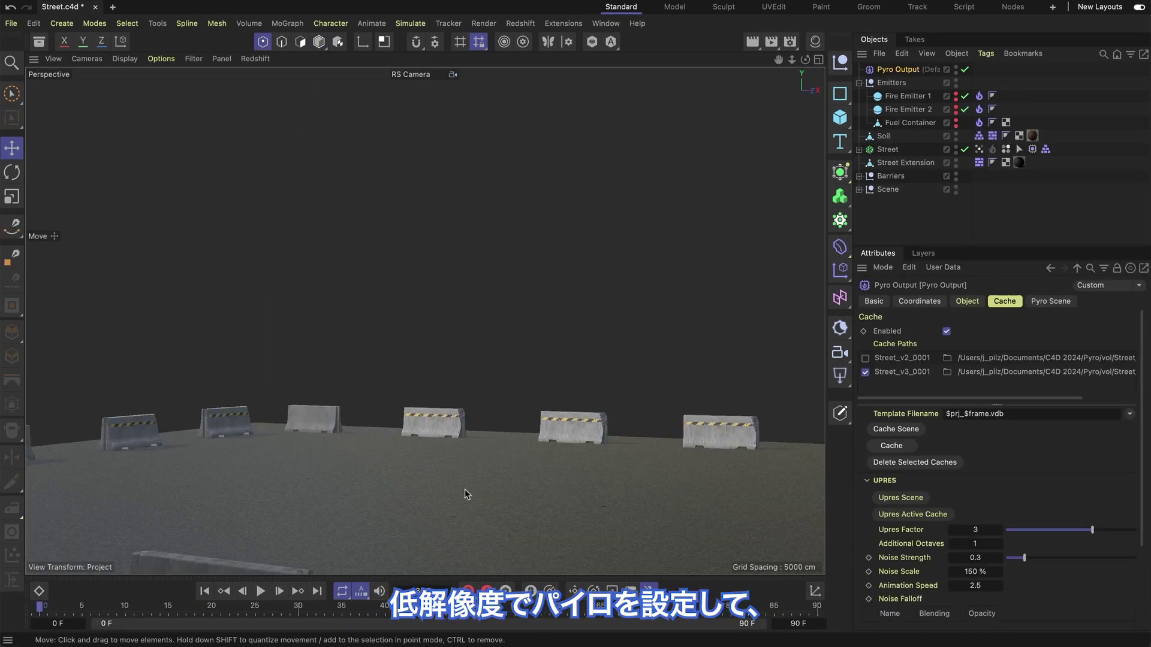
# Play the street explosion, build an Upres Active Cache, and toggle between original and upres volumes.
pyautogui.click(260, 591)
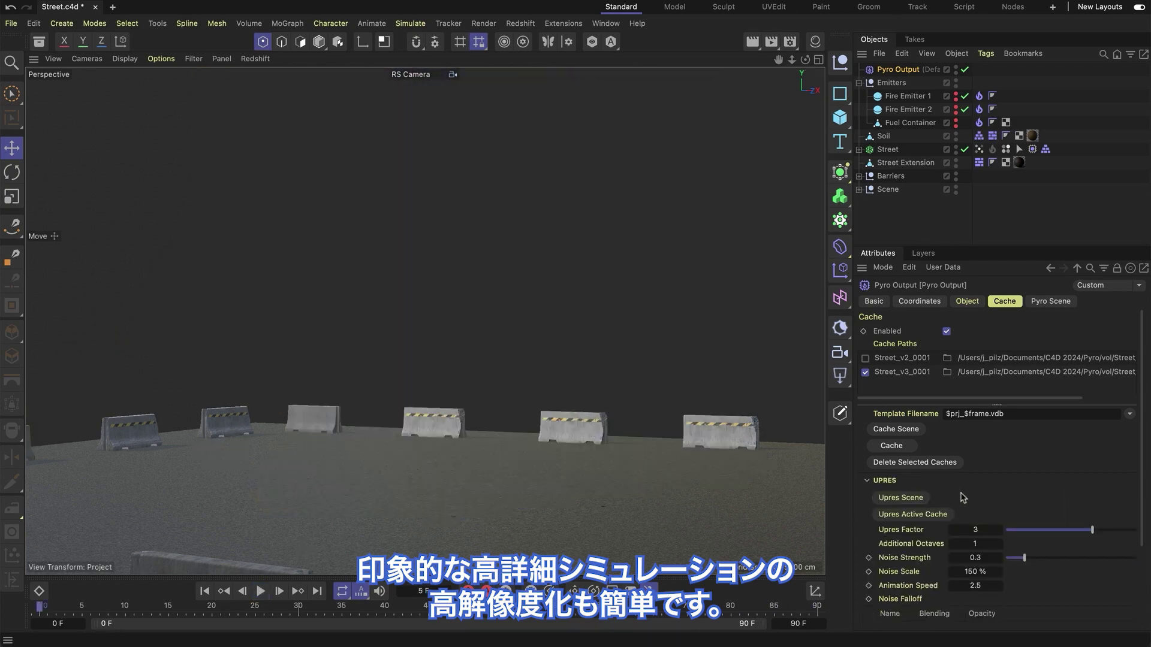
pyautogui.click(601, 228)
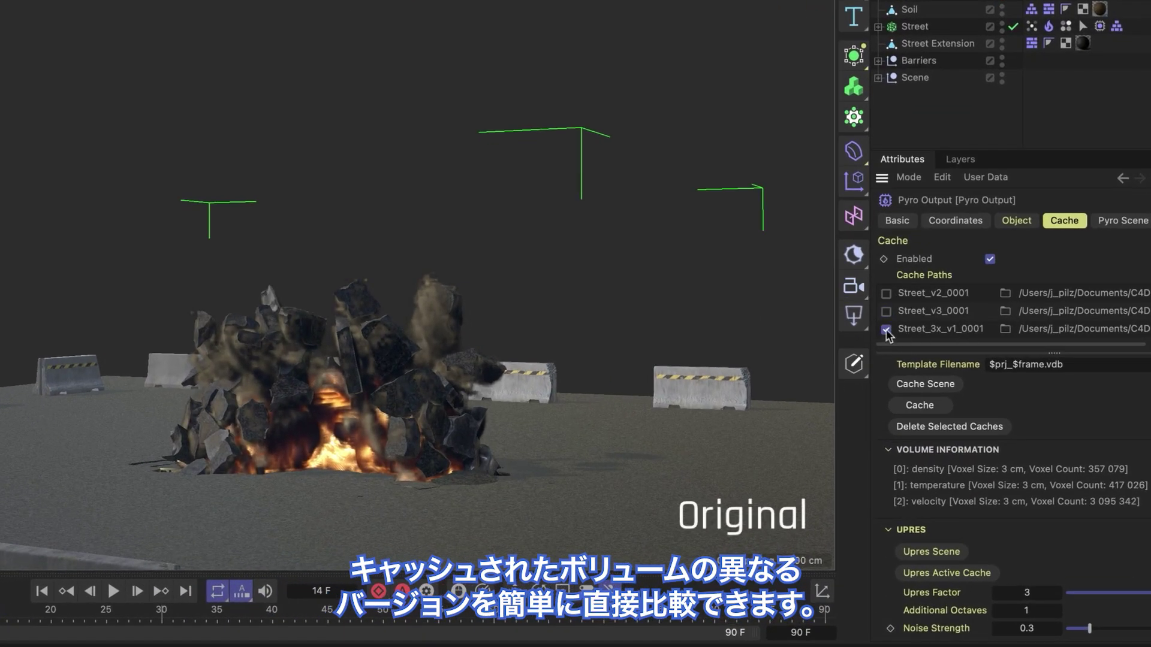
pyautogui.click(887, 311)
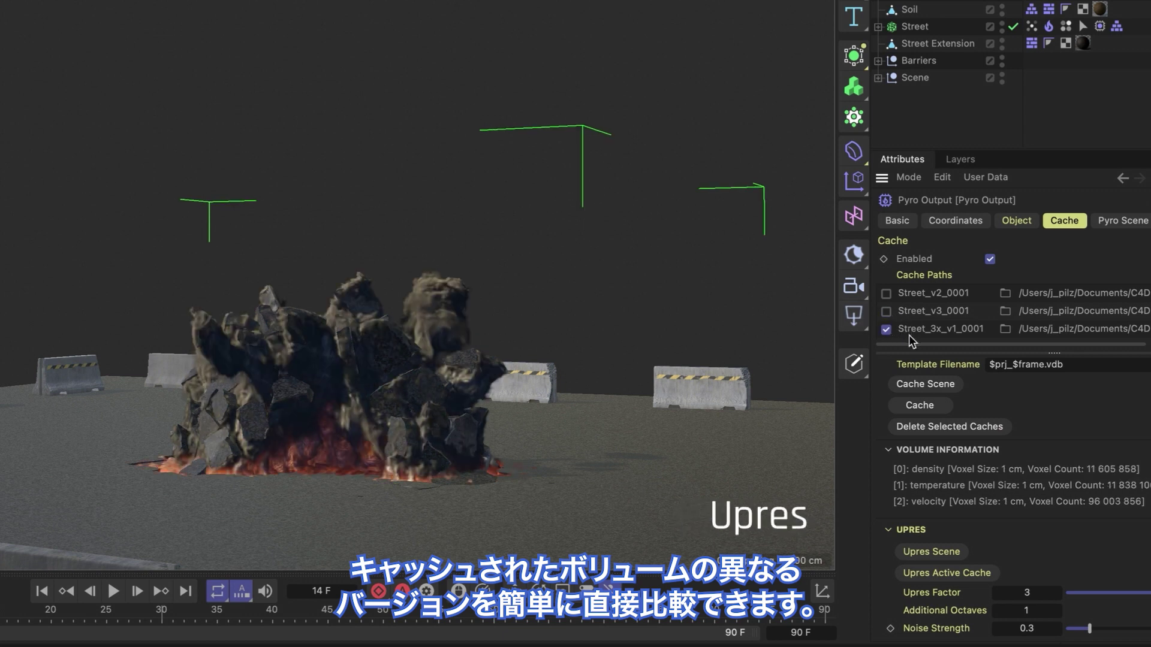
pyautogui.click(902, 312)
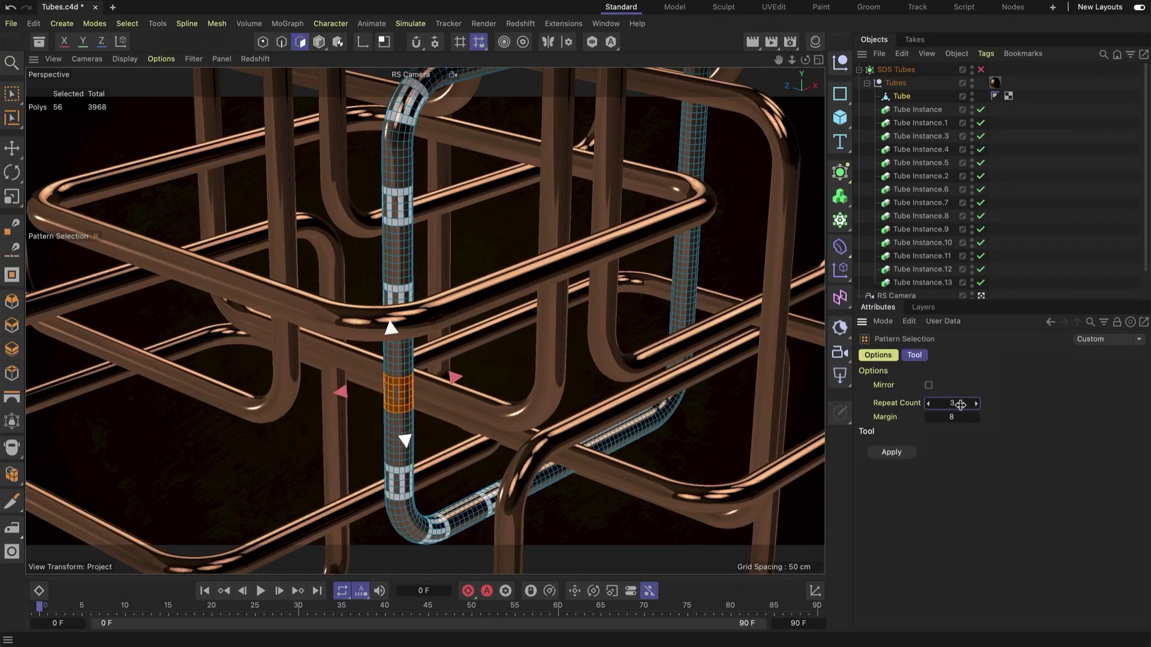
# Extrude an 11-repeat polygon pattern, then project the Tracer at -Y, 5 cm offset, Hierarchical.
pyautogui.moveTo(960, 405); pyautogui.dragTo(966, 406)
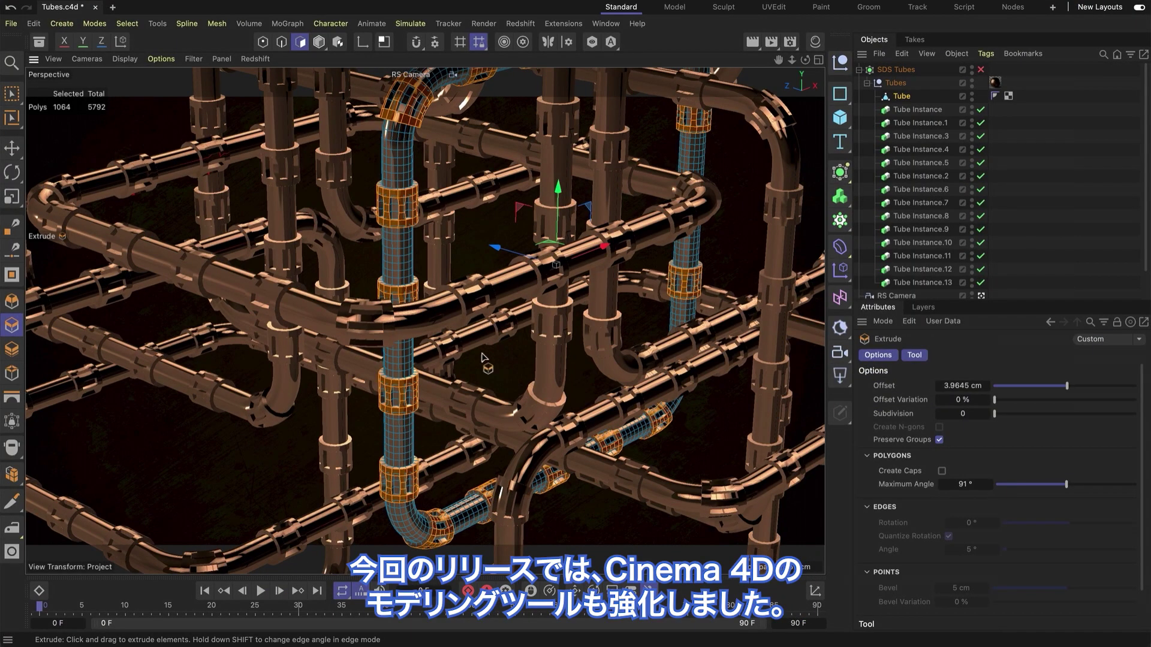
pyautogui.moveTo(413, 336); pyautogui.dragTo(405, 332)
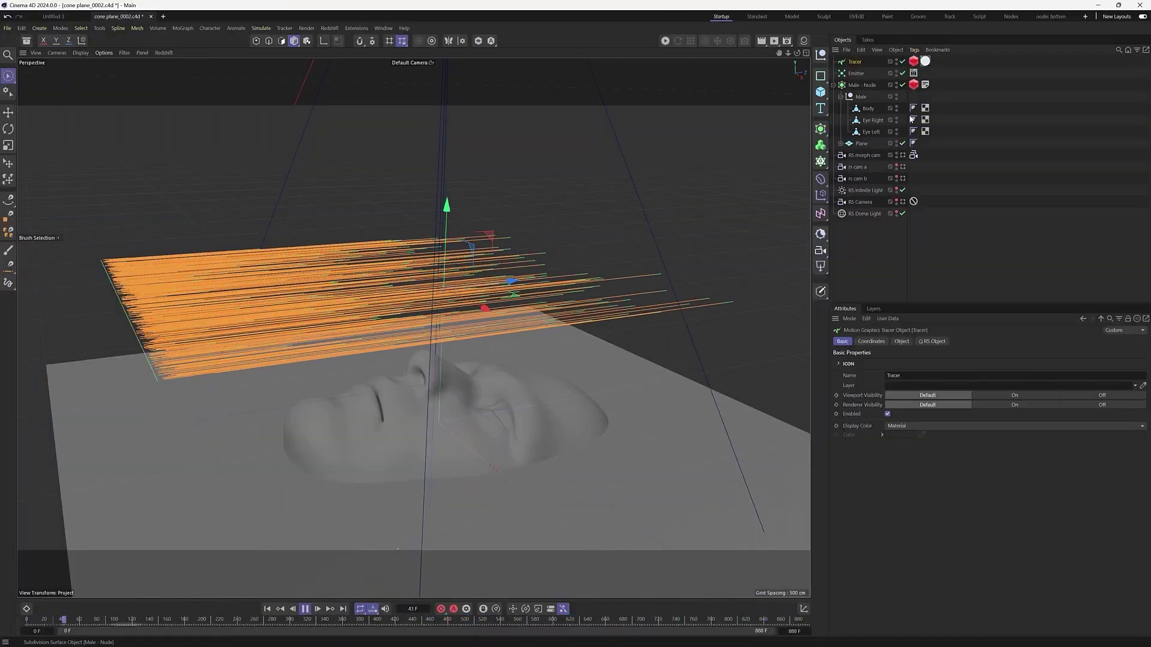
pyautogui.click(820, 179)
pyautogui.click(917, 372)
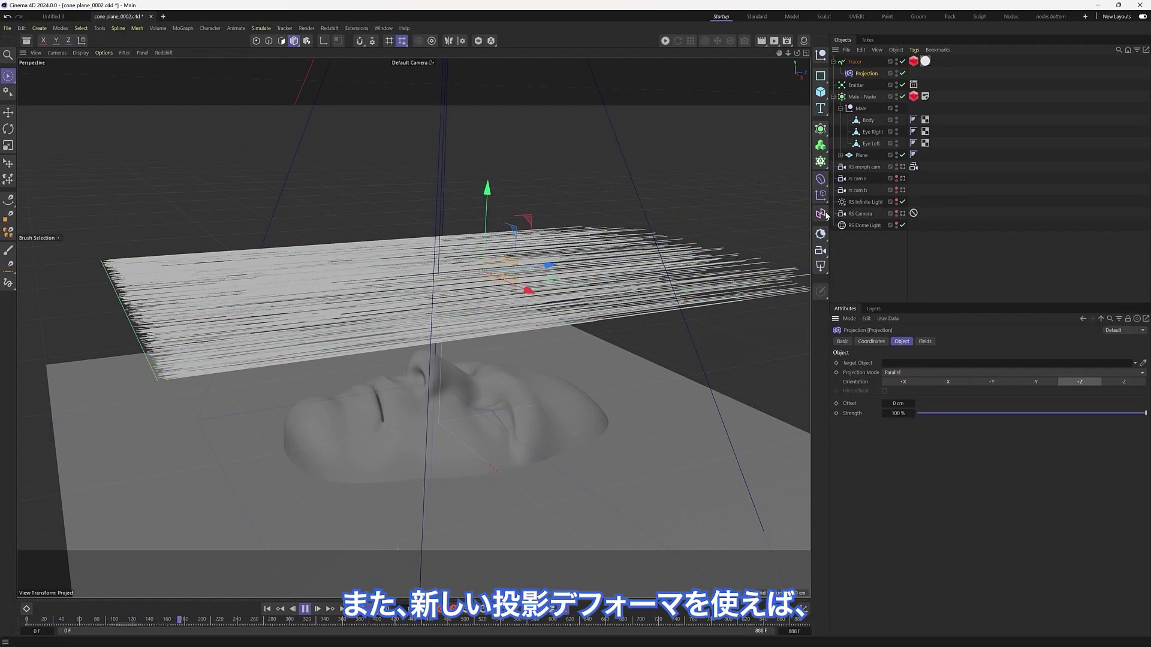
pyautogui.click(1035, 382)
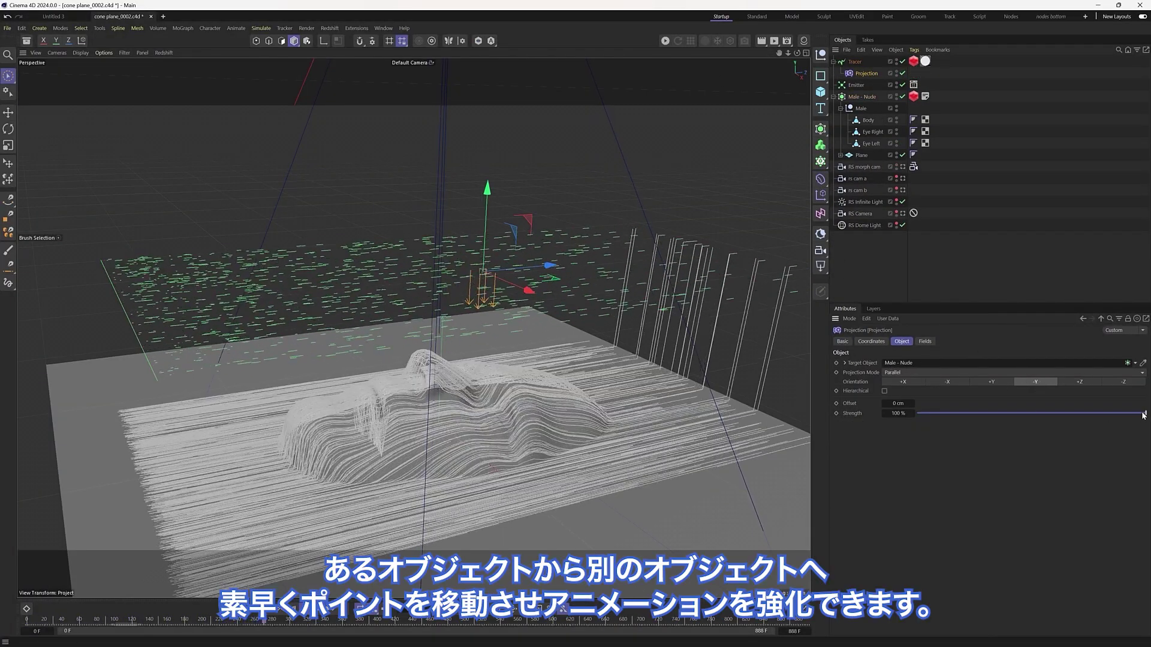
pyautogui.click(898, 403)
pyautogui.write('5')
pyautogui.click(884, 391)
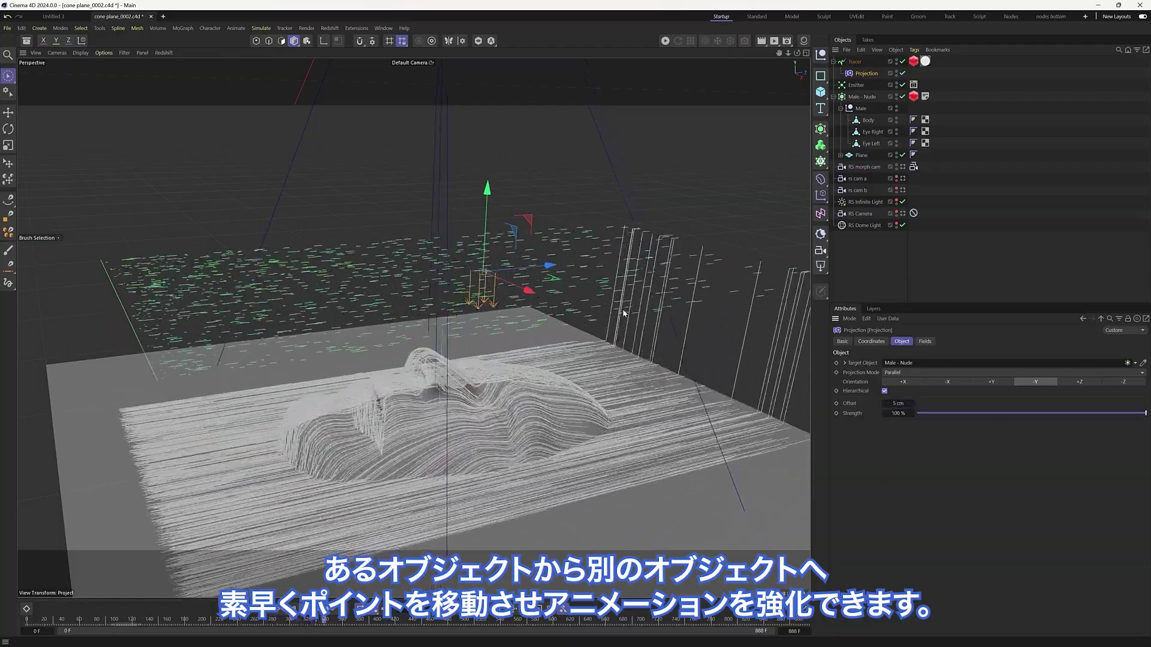
pyautogui.click(914, 167)
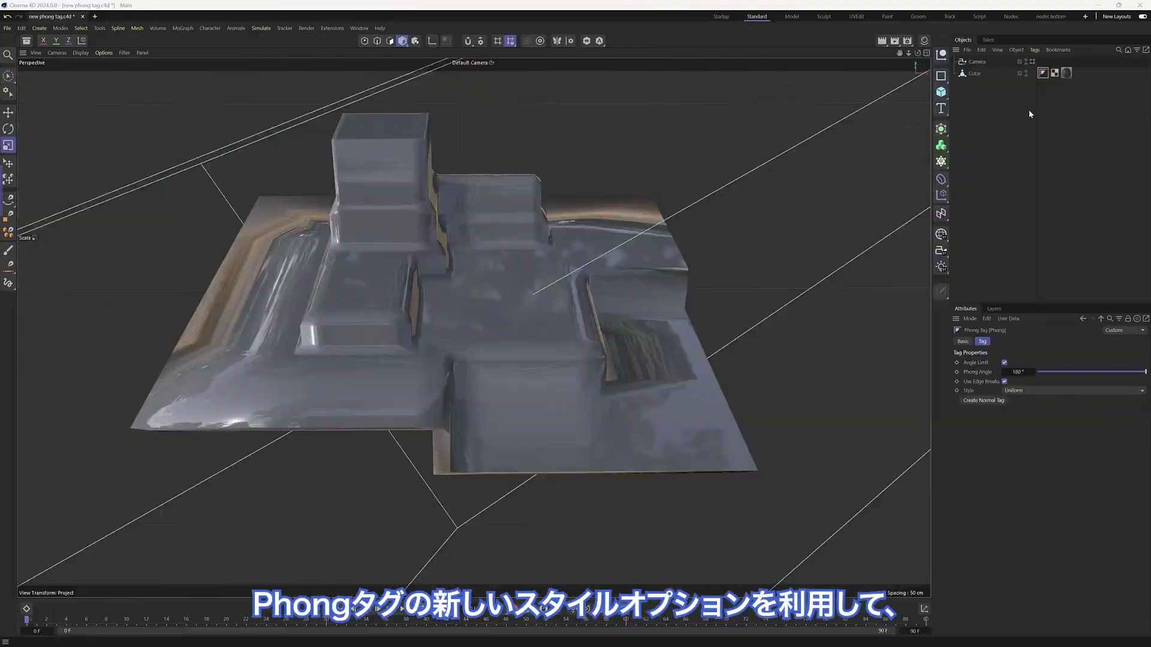
# Set the Phong tag's smoothing style to Square Area Weighted.
pyautogui.click(1032, 61)
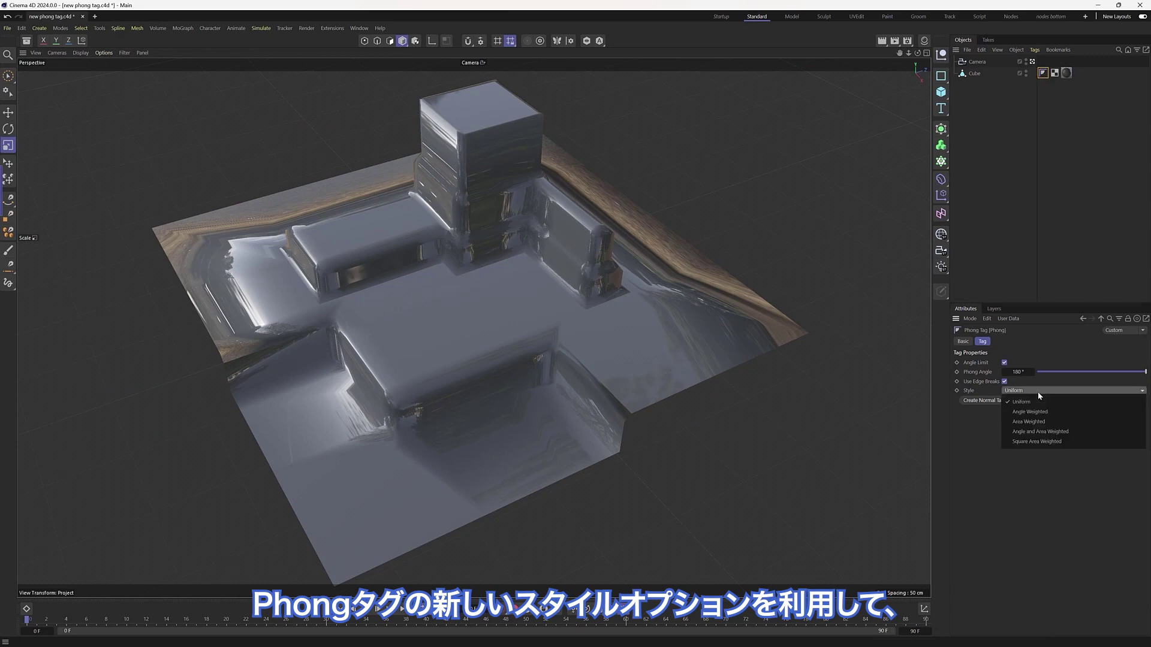
pyautogui.click(1033, 413)
pyautogui.click(1034, 391)
pyautogui.click(1036, 441)
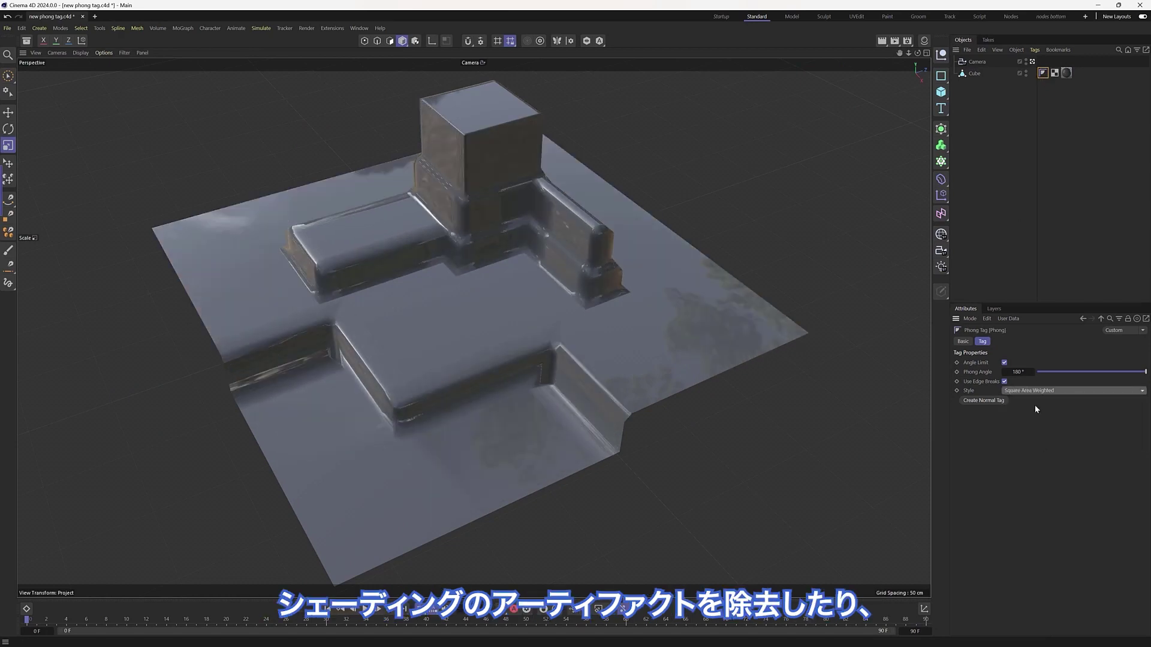
# Edit the cube's vertex normals with Normal Editing, then return to Model mode and deselect the cube.
pyautogui.click(1036, 441)
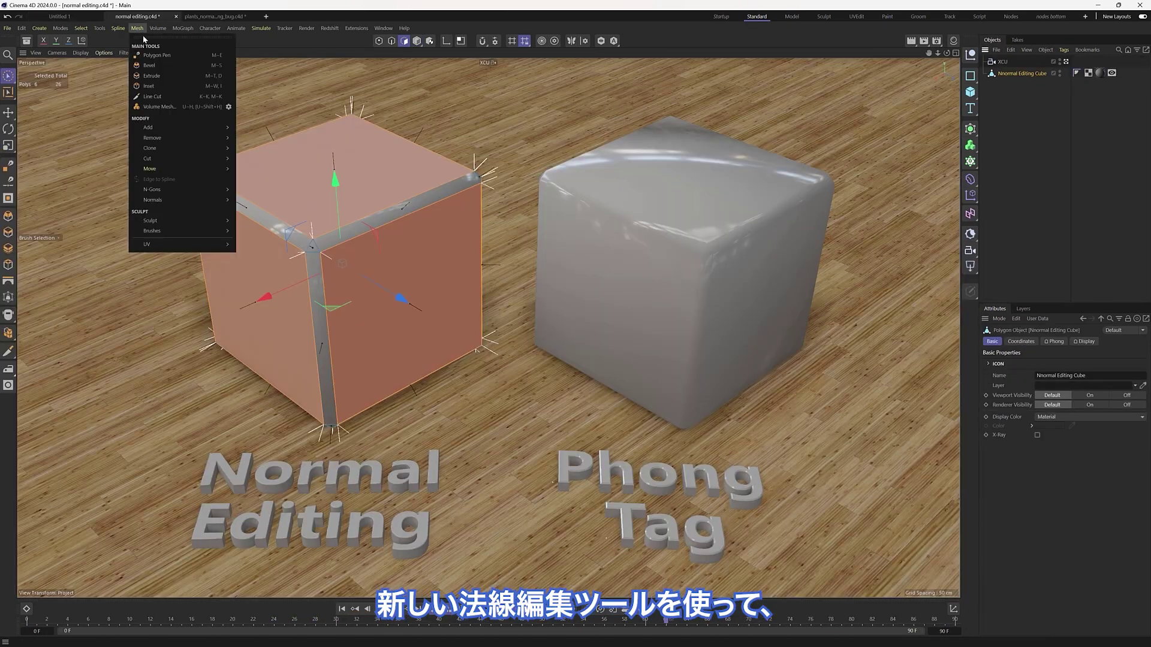
pyautogui.moveTo(167, 199)
pyautogui.click(296, 226)
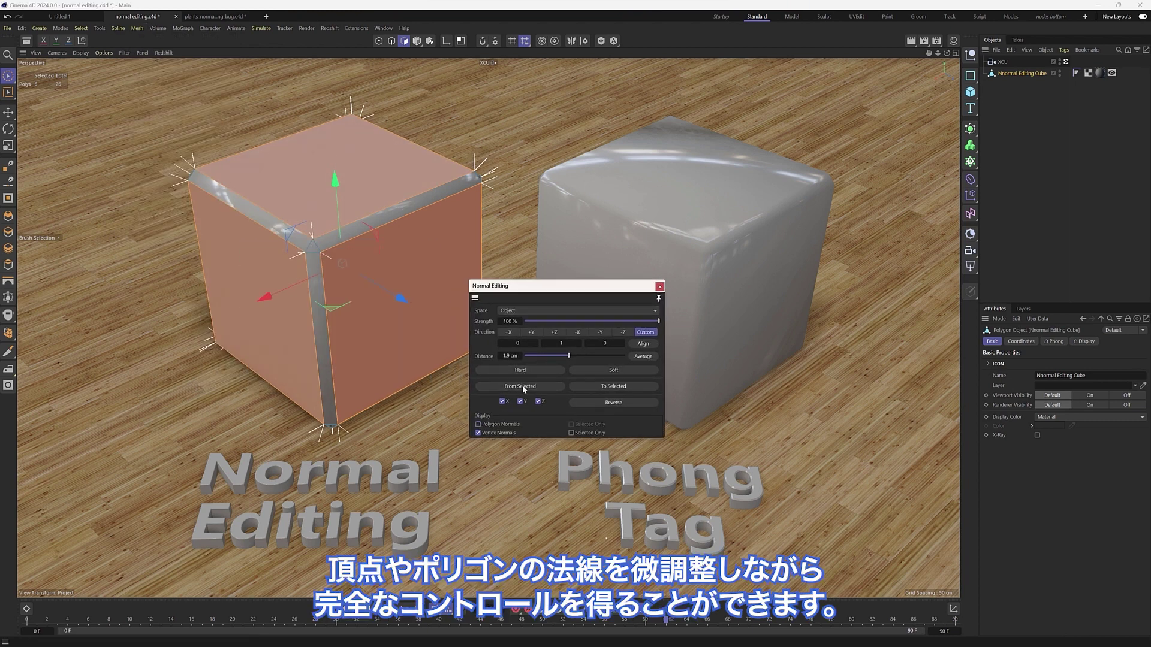
pyautogui.click(660, 286)
pyautogui.click(416, 40)
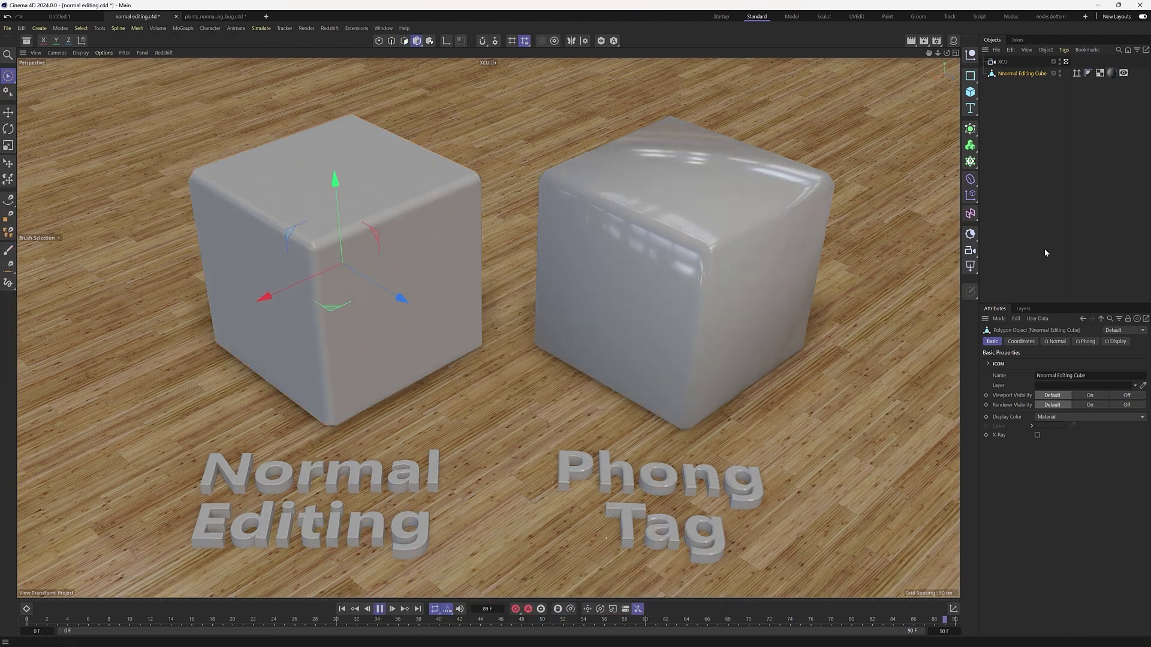
pyautogui.click(1124, 128)
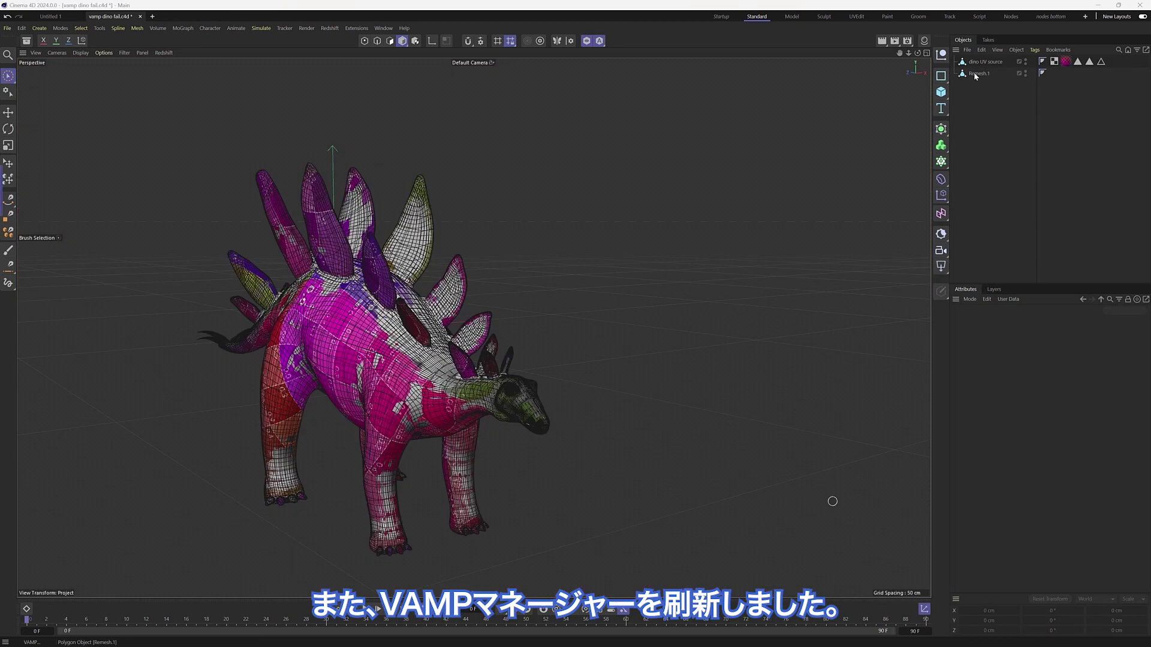
# Select dino UV source and Remesh.1 and transfer the UVs via the Vertex Map Manager.
pyautogui.click(976, 72)
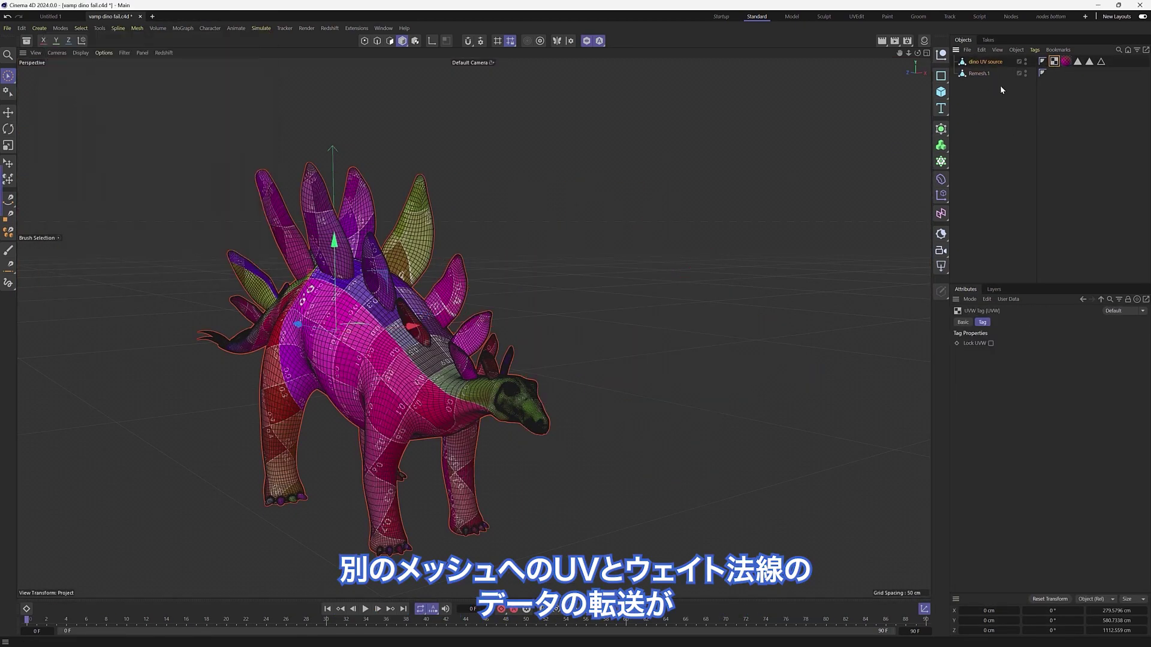
pyautogui.keyDown('shift'); pyautogui.click(975, 74); pyautogui.keyUp('shift')
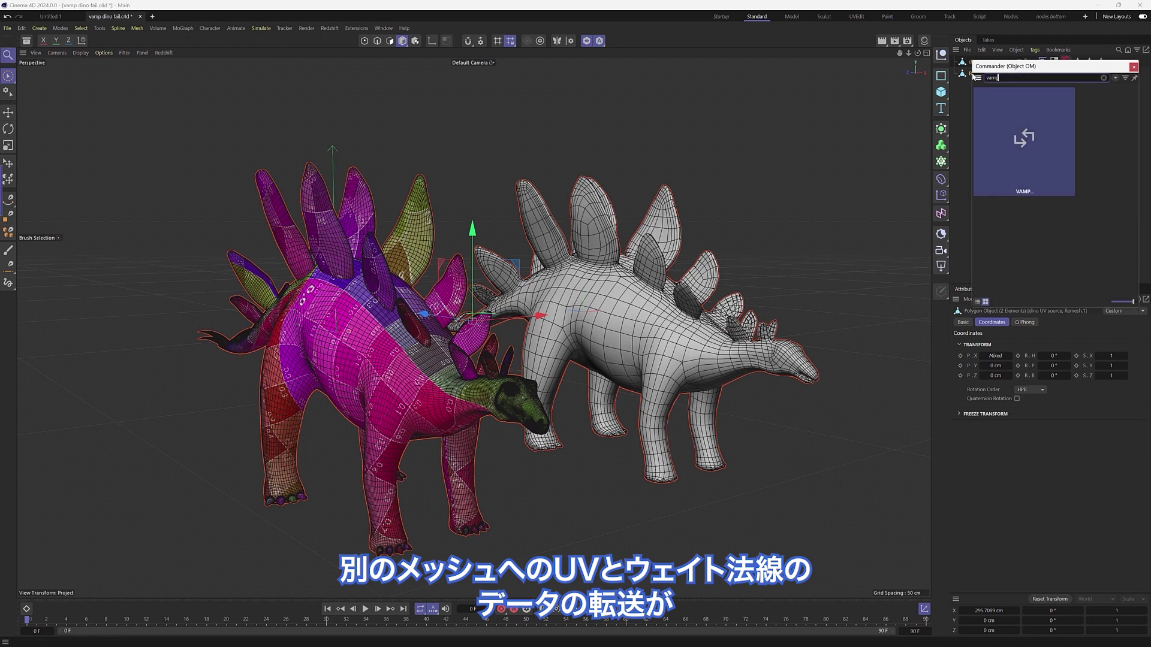
pyautogui.press('Return')
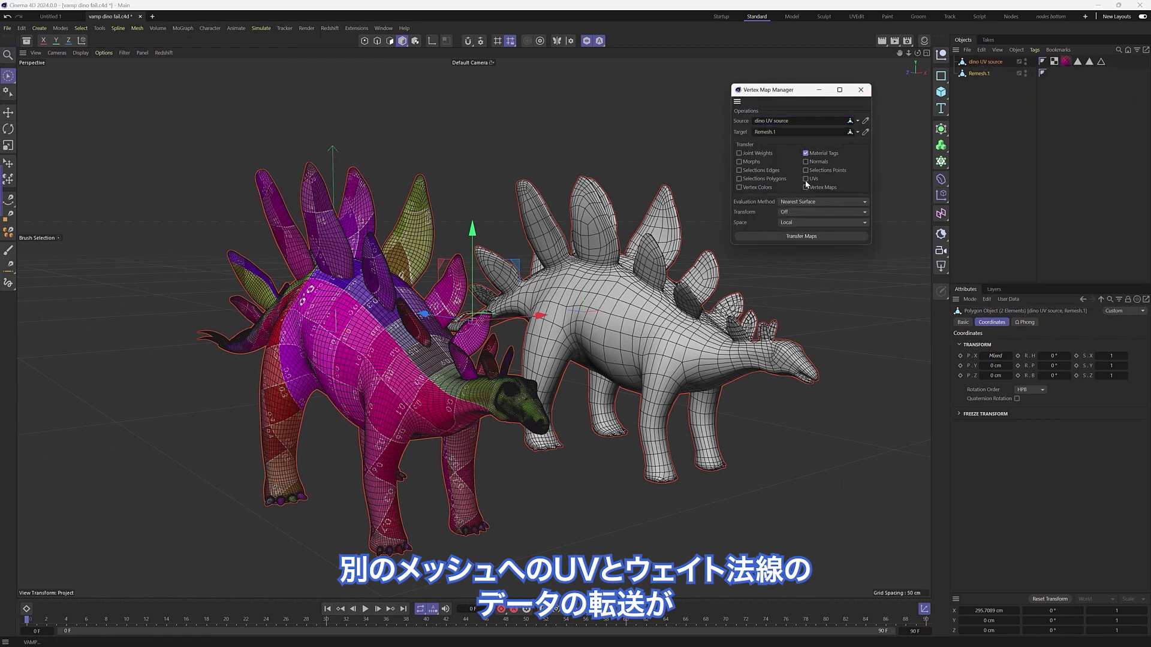
pyautogui.click(865, 263)
pyautogui.click(828, 236)
pyautogui.click(861, 89)
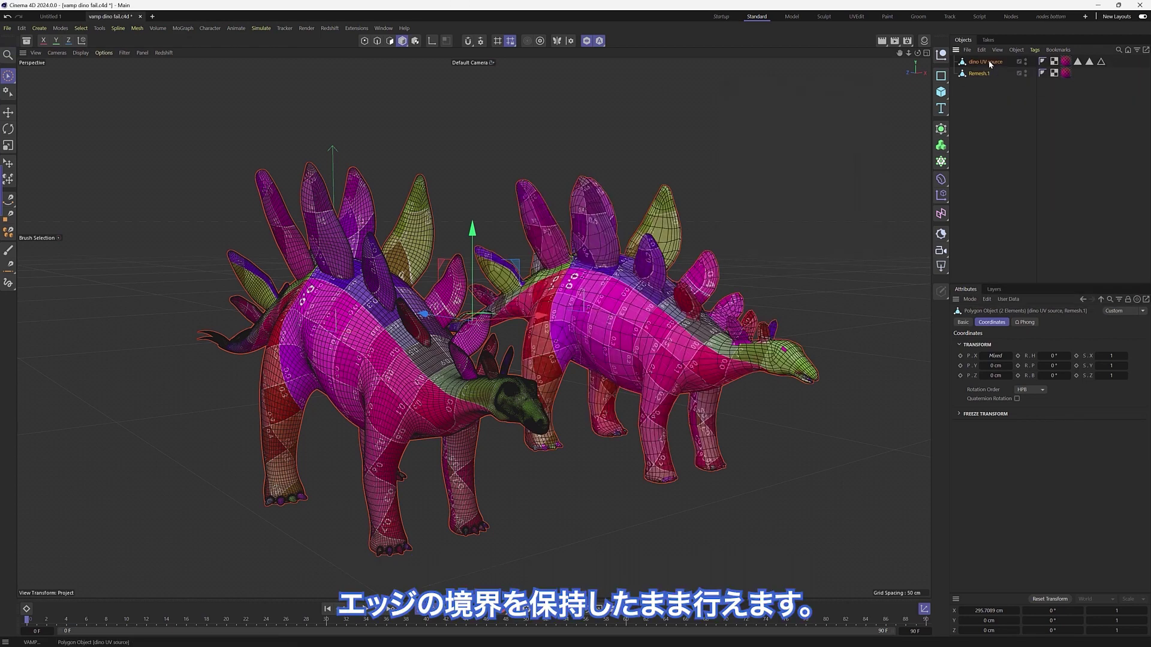
# Group the ten molecule-reading nodes into a scaffold titled 'Read Molecule Type from ATOM'.
pyautogui.press('a')
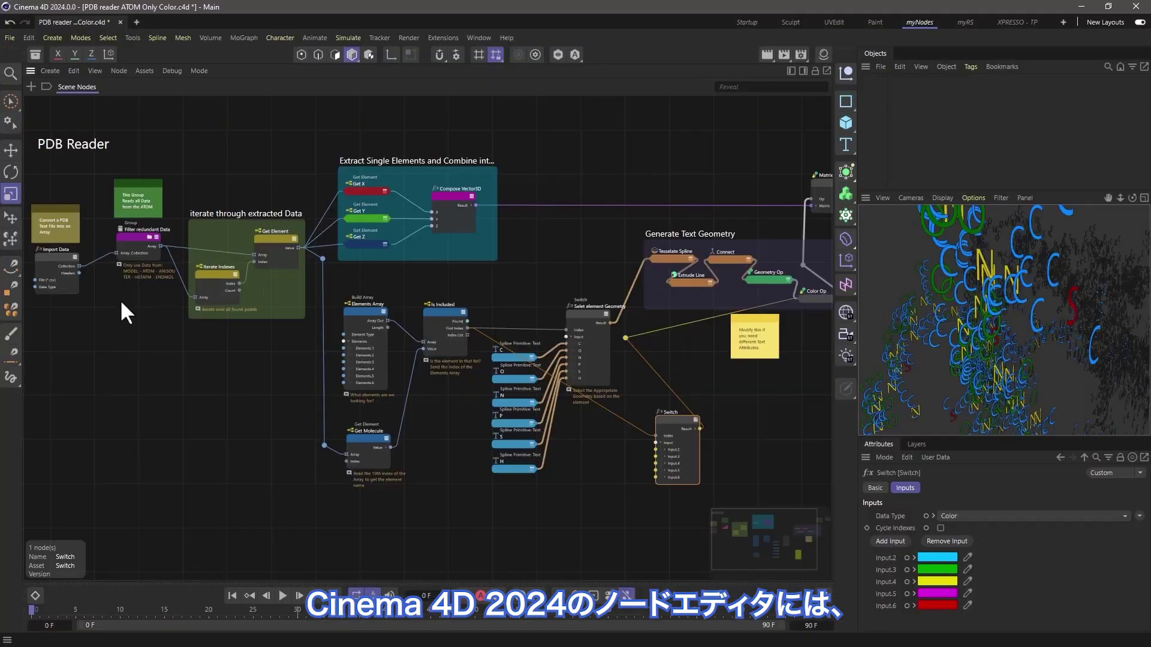
pyautogui.scroll(5, 122, 303)
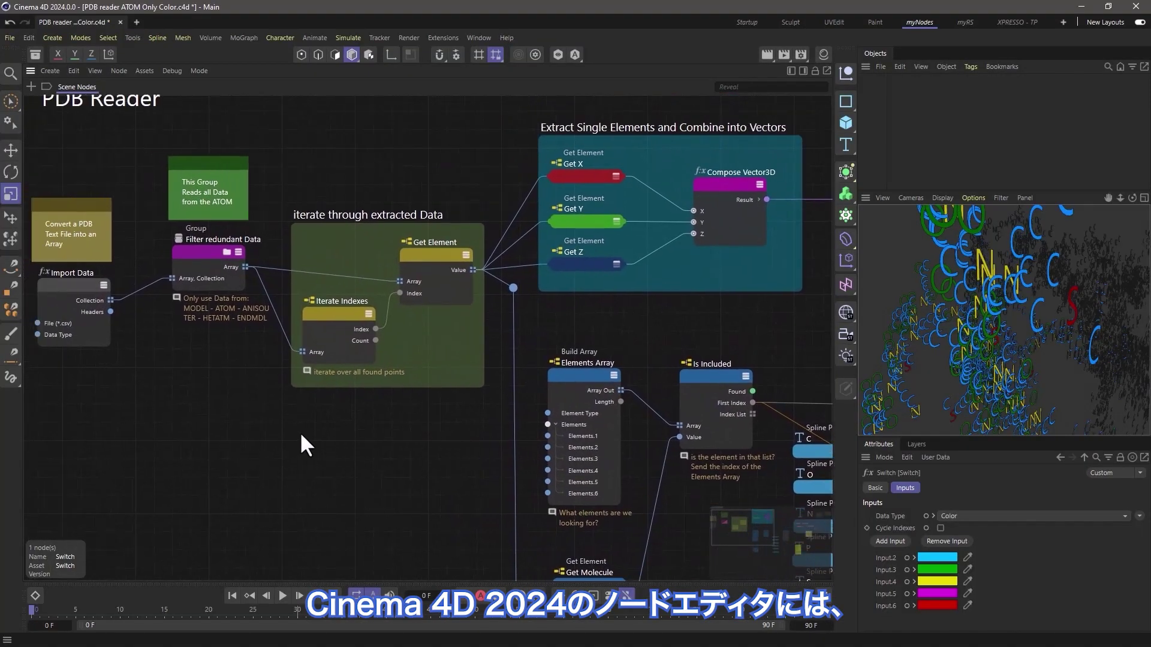
pyautogui.scroll(-2, 257, 431)
pyautogui.scroll(2, 592, 522)
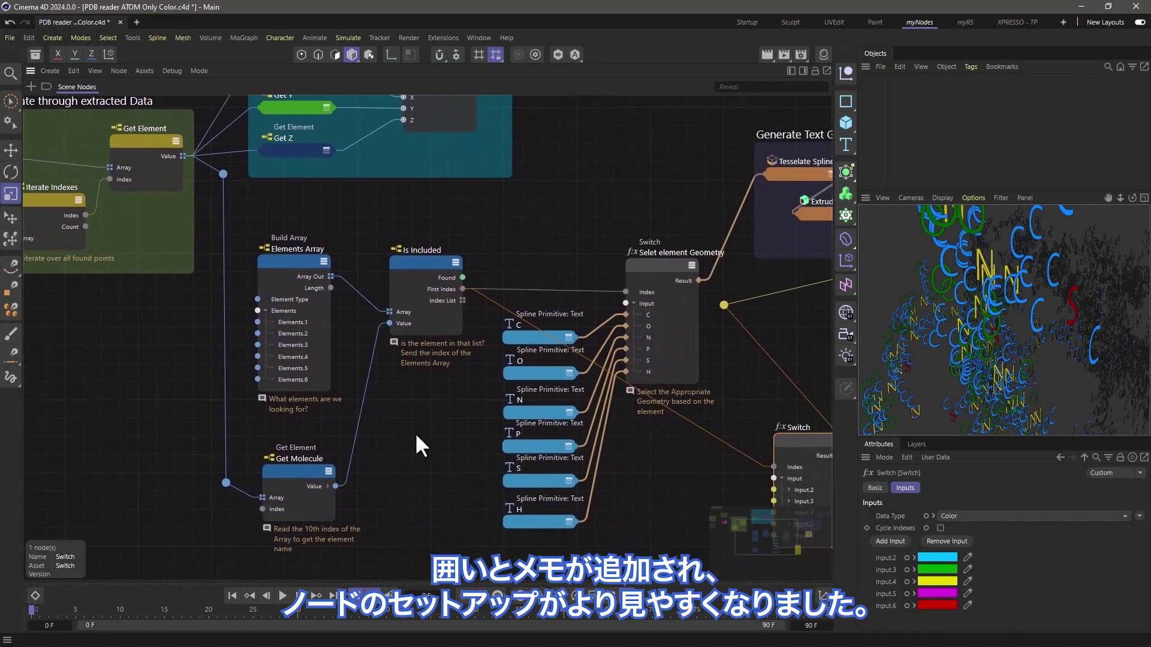
pyautogui.moveTo(416, 436); pyautogui.dragTo(352, 411, button='middle')
pyautogui.moveTo(184, 181); pyautogui.dragTo(627, 562)
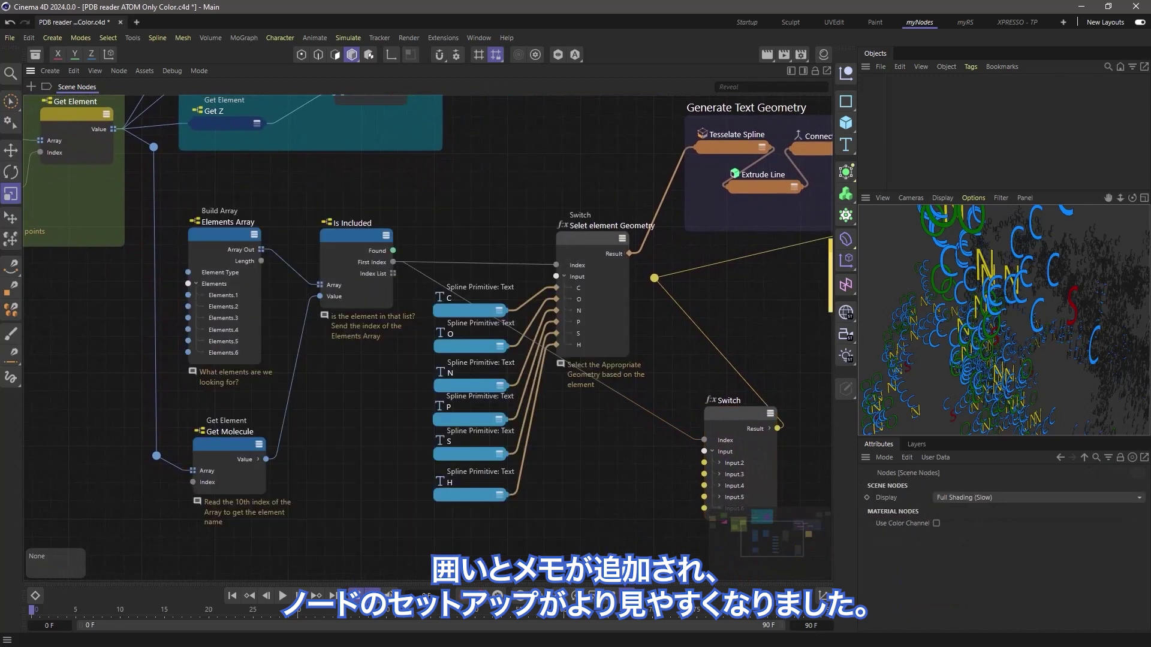
pyautogui.rightClick(571, 243)
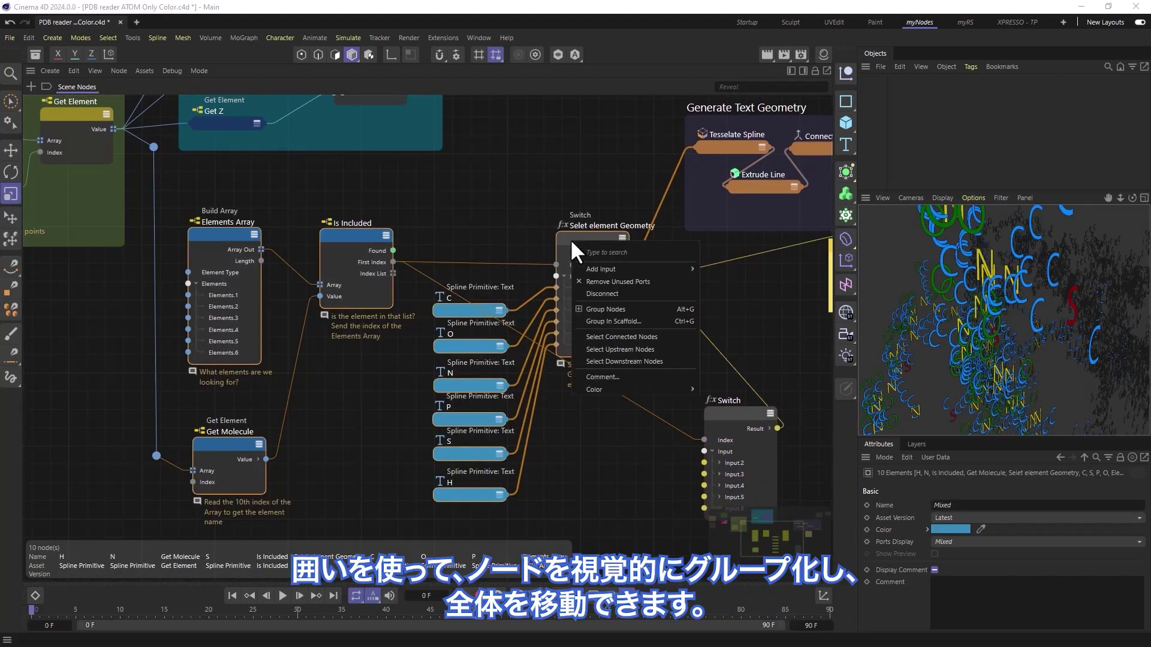
pyautogui.click(590, 320)
pyautogui.write('Read Molecule Type from ATOM')
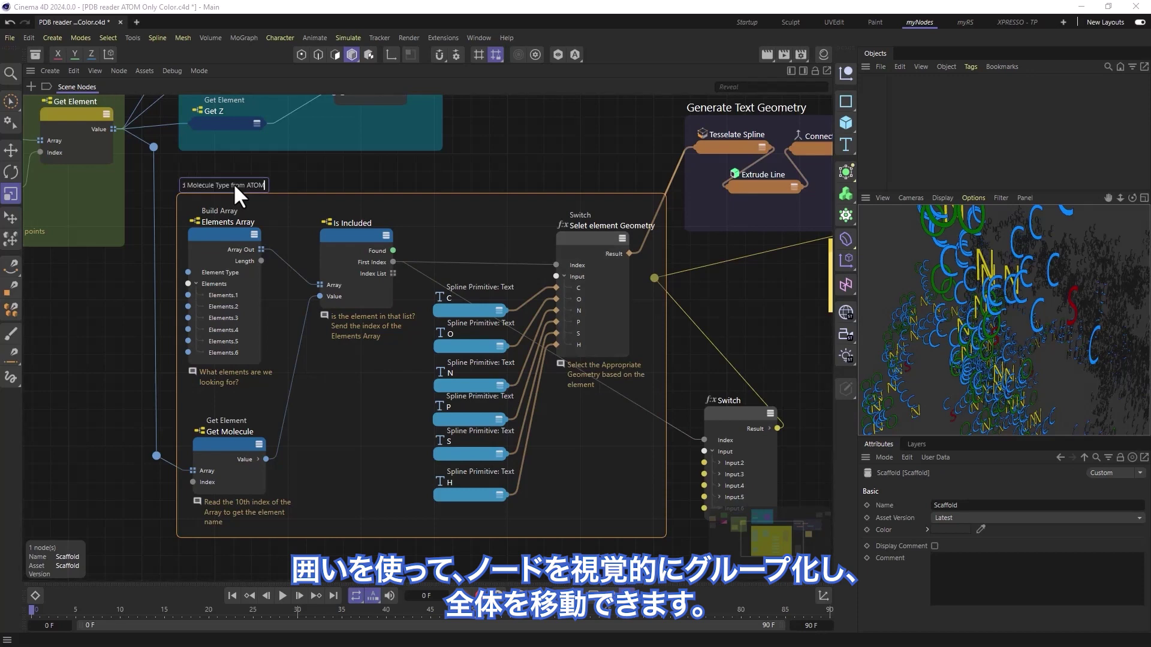
pyautogui.press('Return')
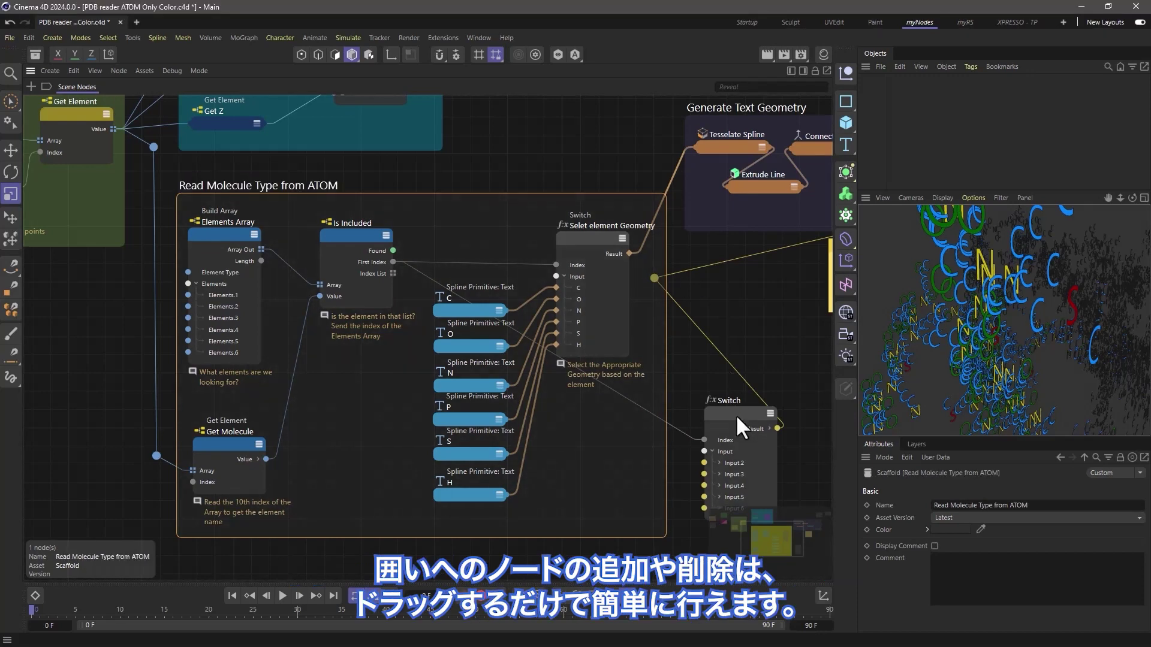
# Move the Switch node into the scaffold and add a large green 'This is a Note' note above it.
pyautogui.moveTo(735, 415); pyautogui.dragTo(592, 412)
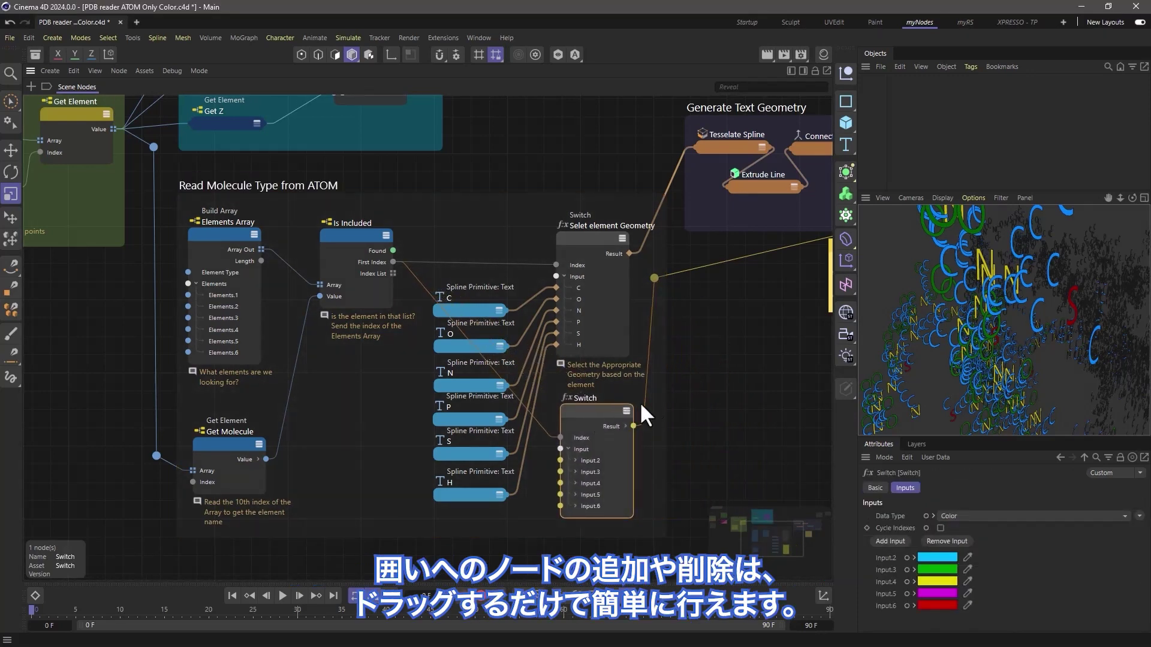
pyautogui.write('nThis is a Note')
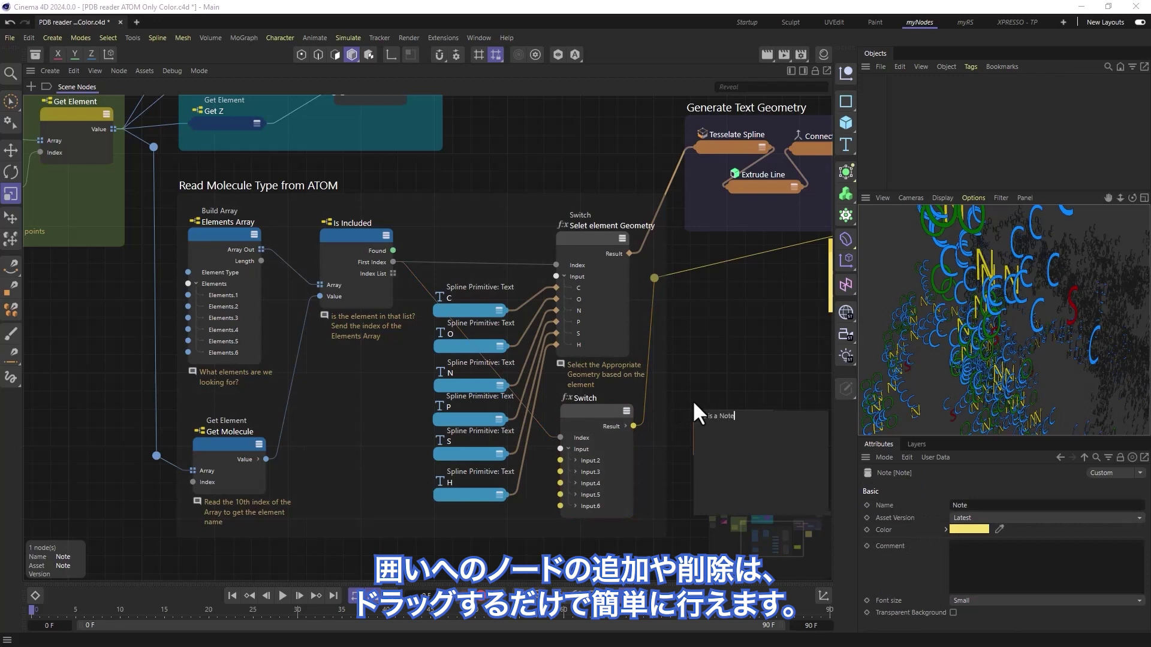
pyautogui.click(974, 600)
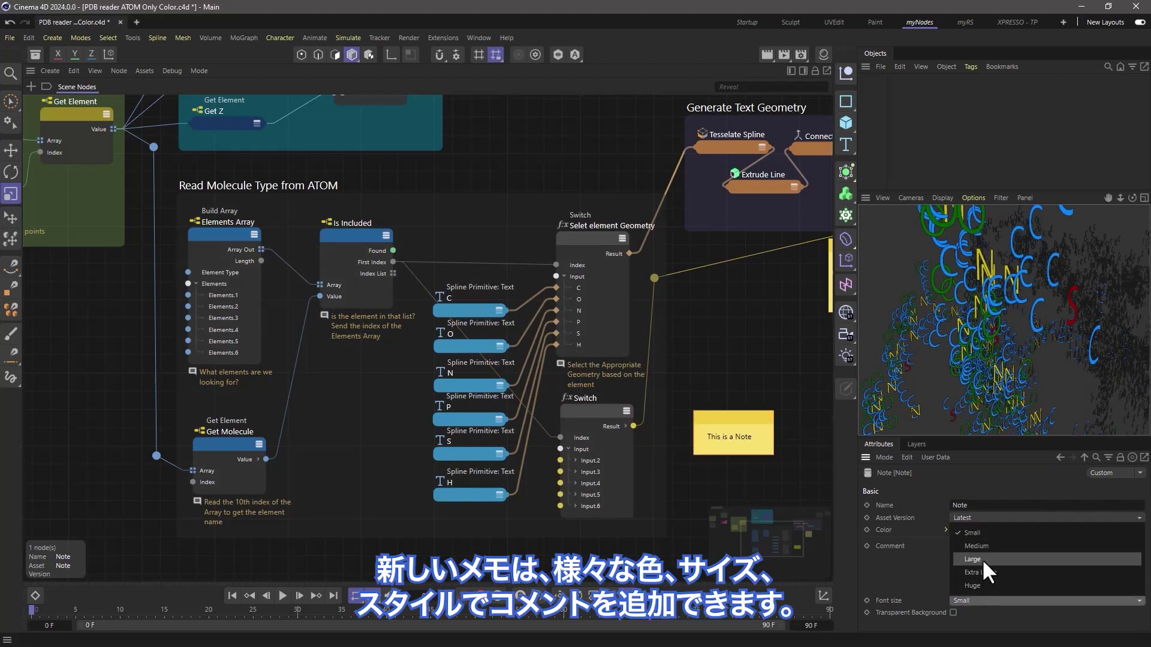
pyautogui.moveTo(731, 420); pyautogui.dragTo(499, 164)
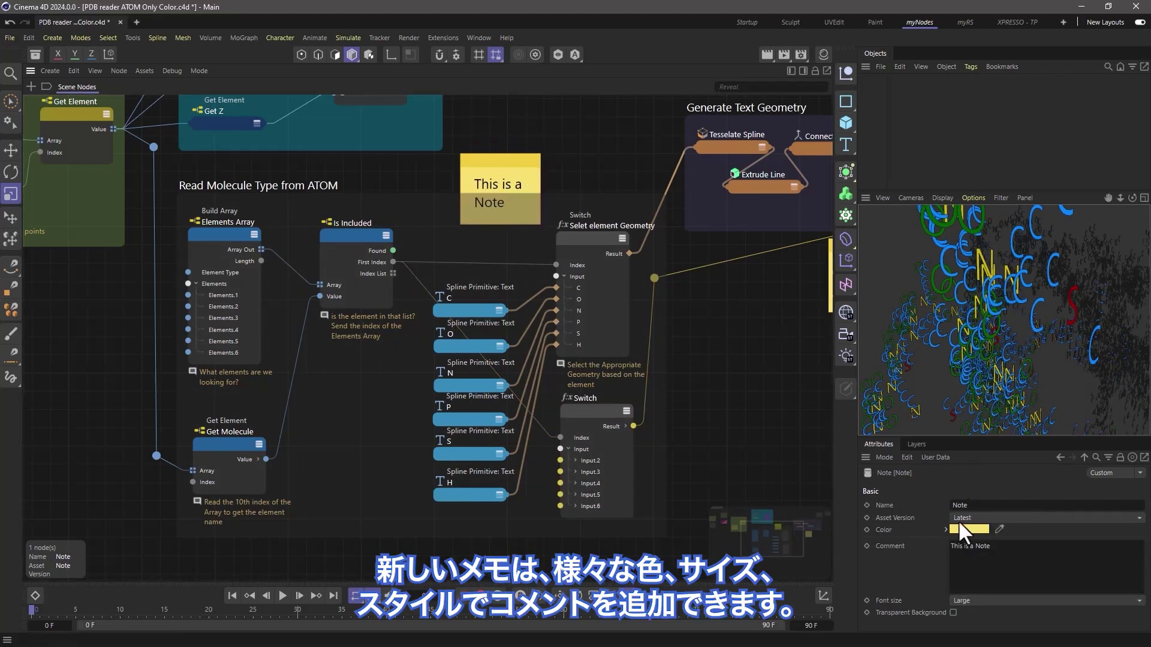
pyautogui.click(945, 529)
pyautogui.moveTo(1037, 559); pyautogui.dragTo(1055, 560)
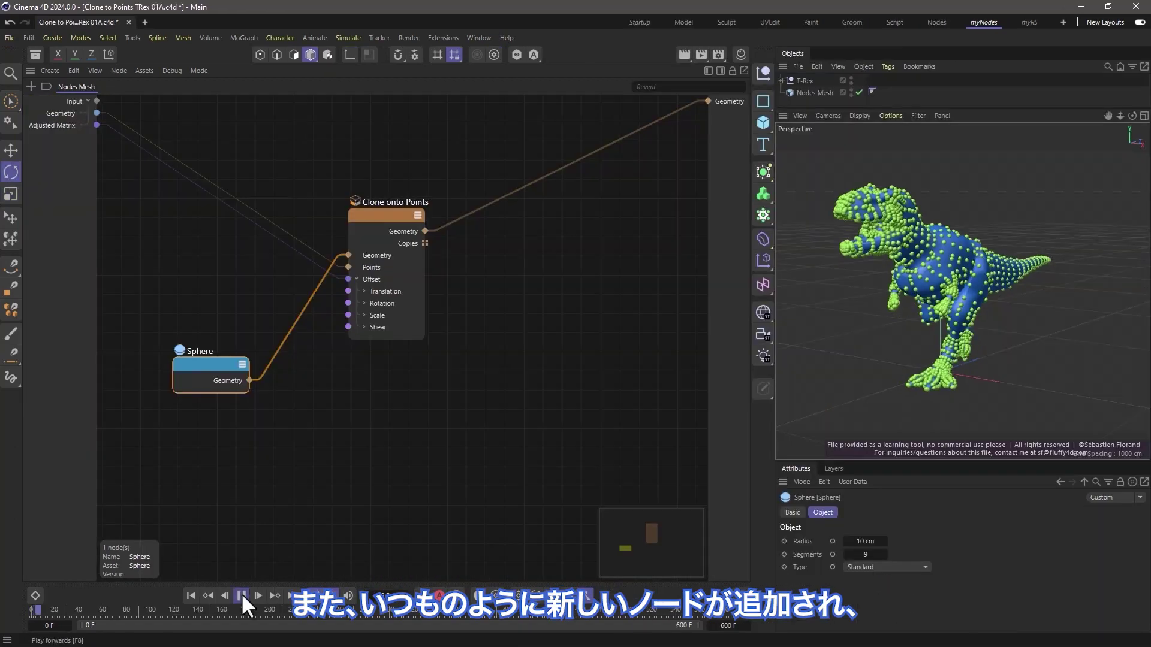
pyautogui.moveTo(863, 541)
pyautogui.mouseDown()
pyautogui.moveTo(874, 541)
pyautogui.moveTo(852, 541)
pyautogui.mouseUp()
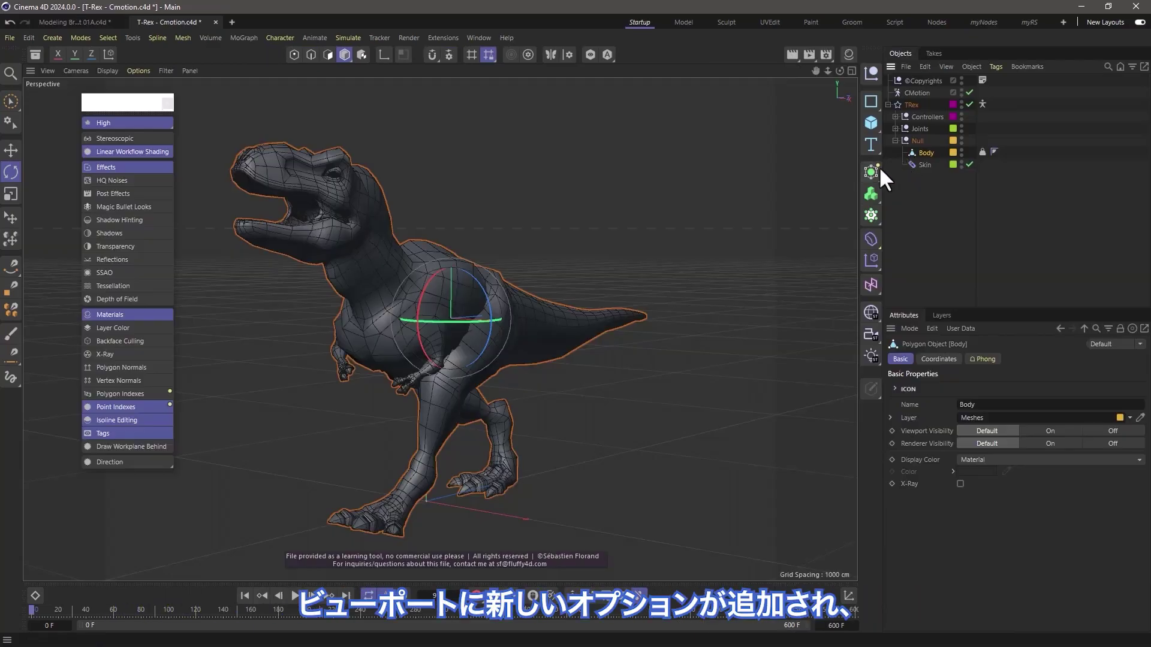
# Show point and polygon indexes on the T-Rex and brush-select a polygon patch on its neck.
pyautogui.click(873, 171)
pyautogui.scroll(10, 378, 268)
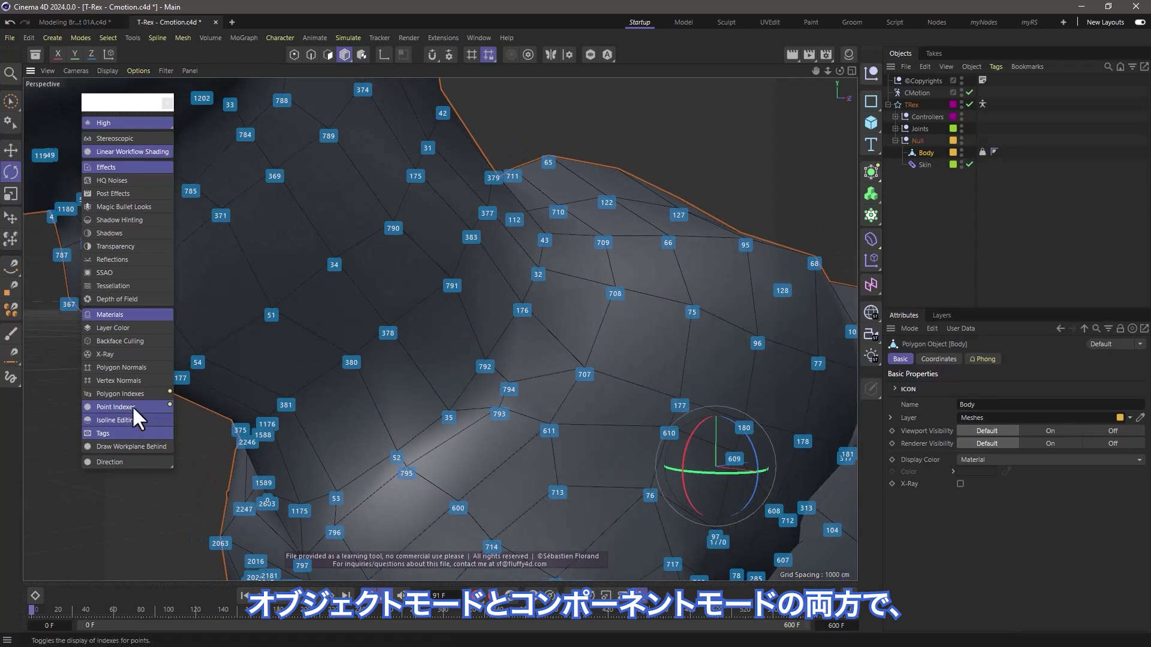
pyautogui.click(128, 392)
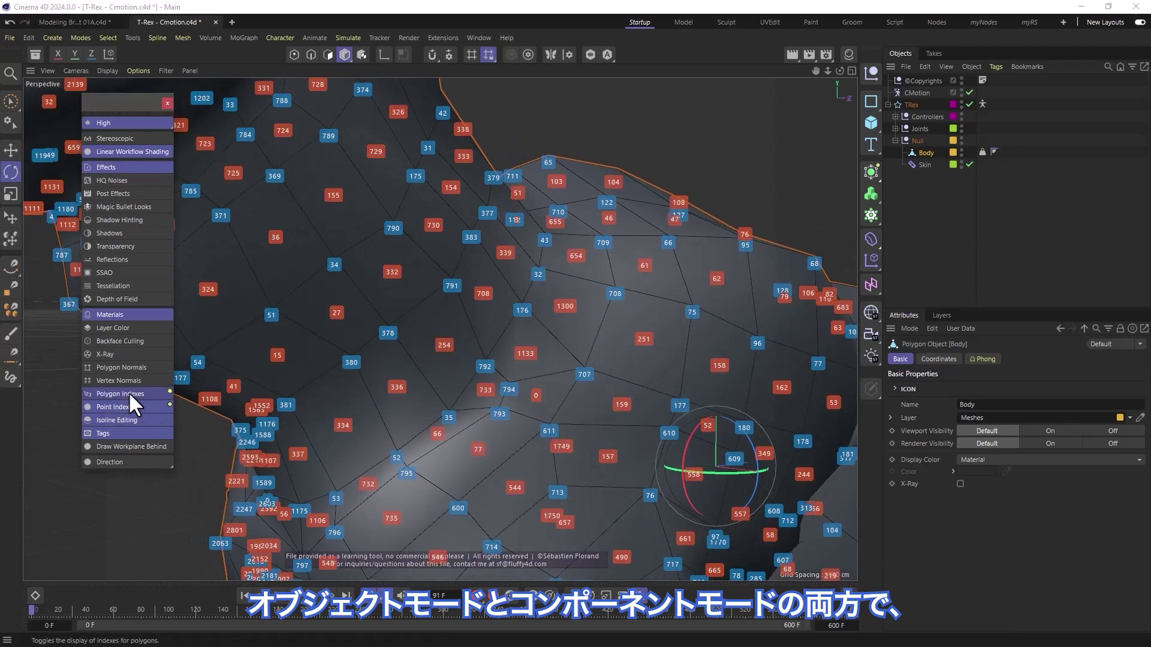
pyautogui.click(327, 53)
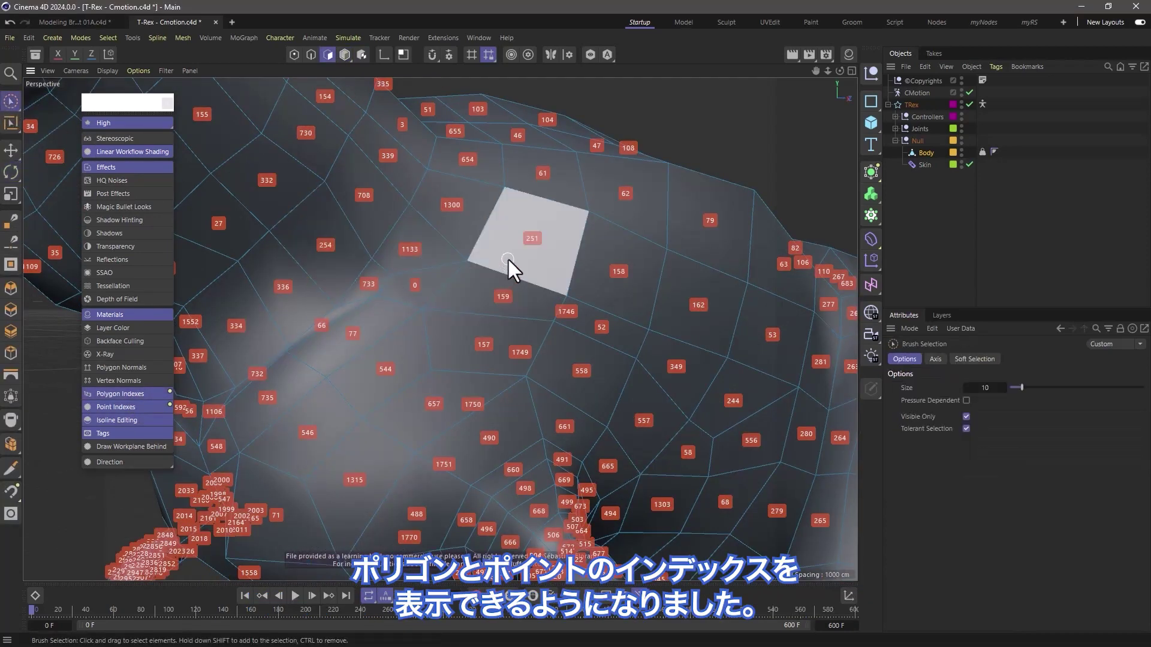
pyautogui.moveTo(508, 258); pyautogui.dragTo(535, 302)
pyautogui.scroll(-3, 534, 315)
pyautogui.keyDown('alt'); pyautogui.moveTo(462, 315); pyautogui.dragTo(570, 308); pyautogui.keyUp('alt')
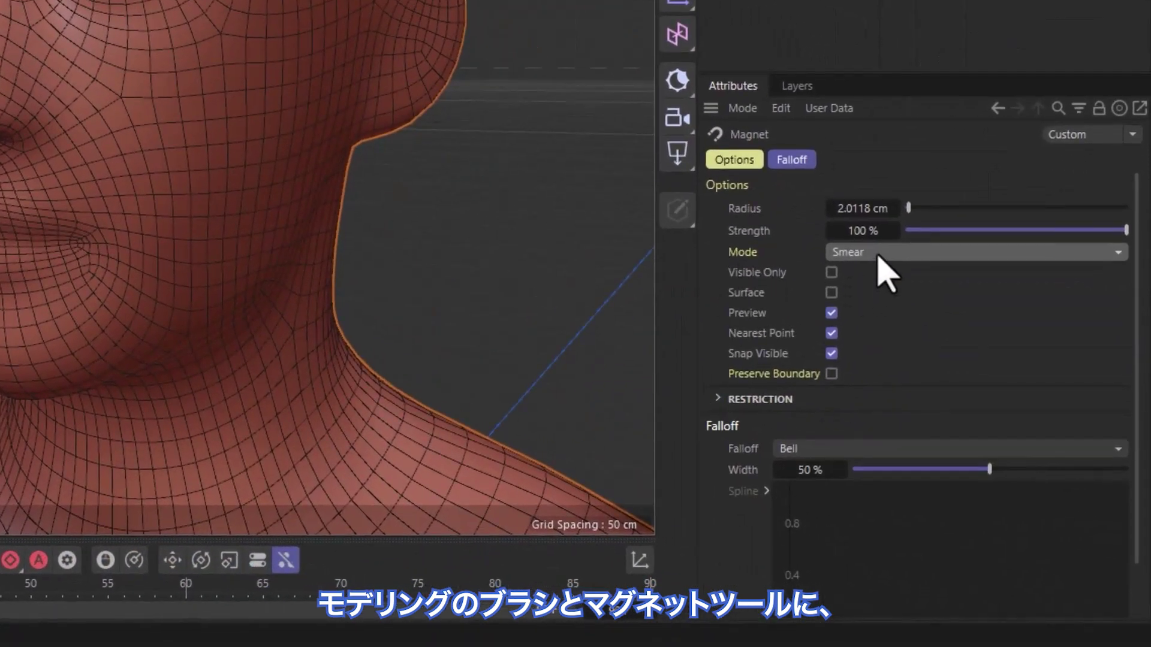
# Set the Magnet mode to Surface Smear and pull the mouth corner up and outward.
pyautogui.click(877, 253)
pyautogui.click(904, 501)
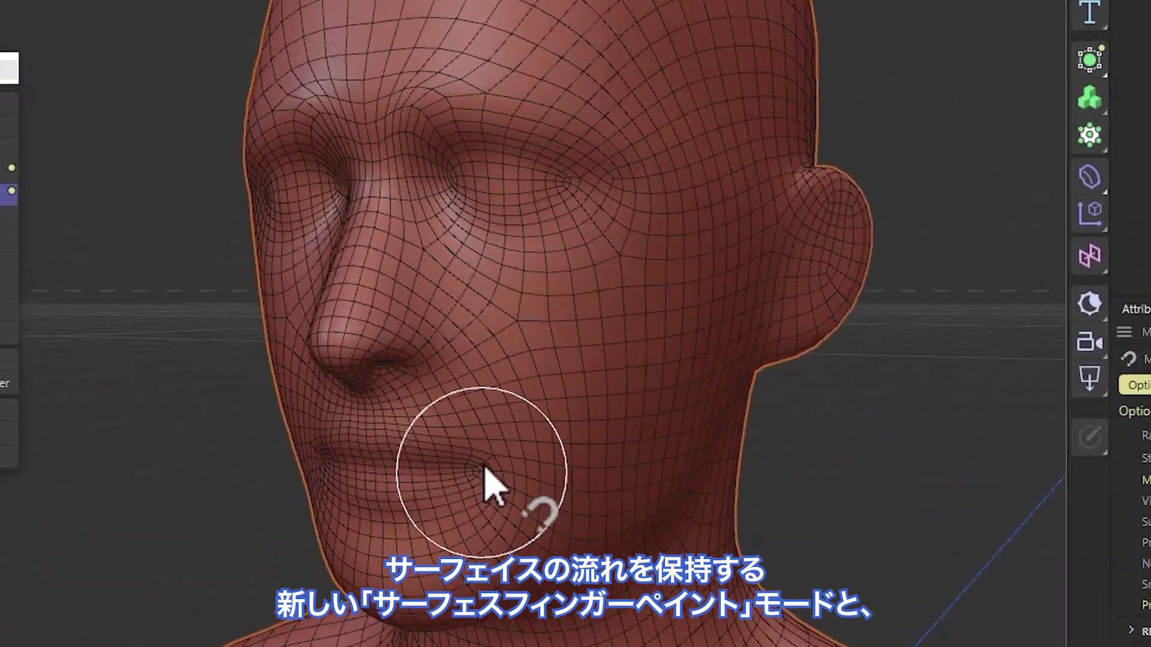
pyautogui.moveTo(486, 469); pyautogui.dragTo(509, 458)
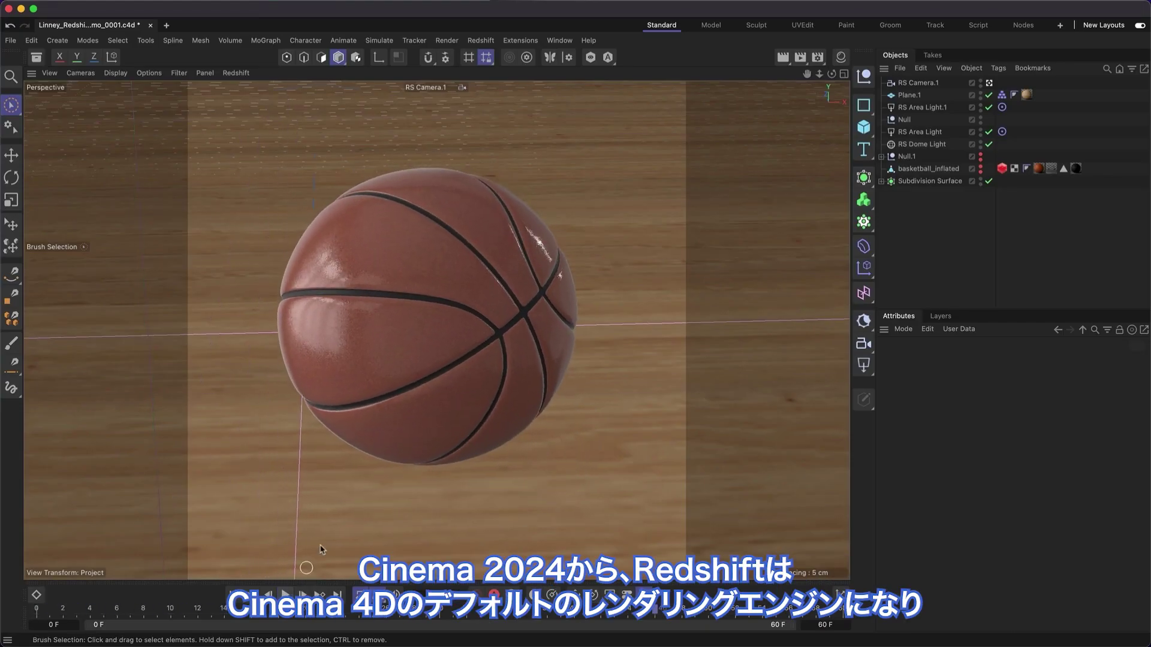
# Open the Redshift render settings and start a progressive Redshift render of the basketball in the viewport.
pyautogui.click(819, 58)
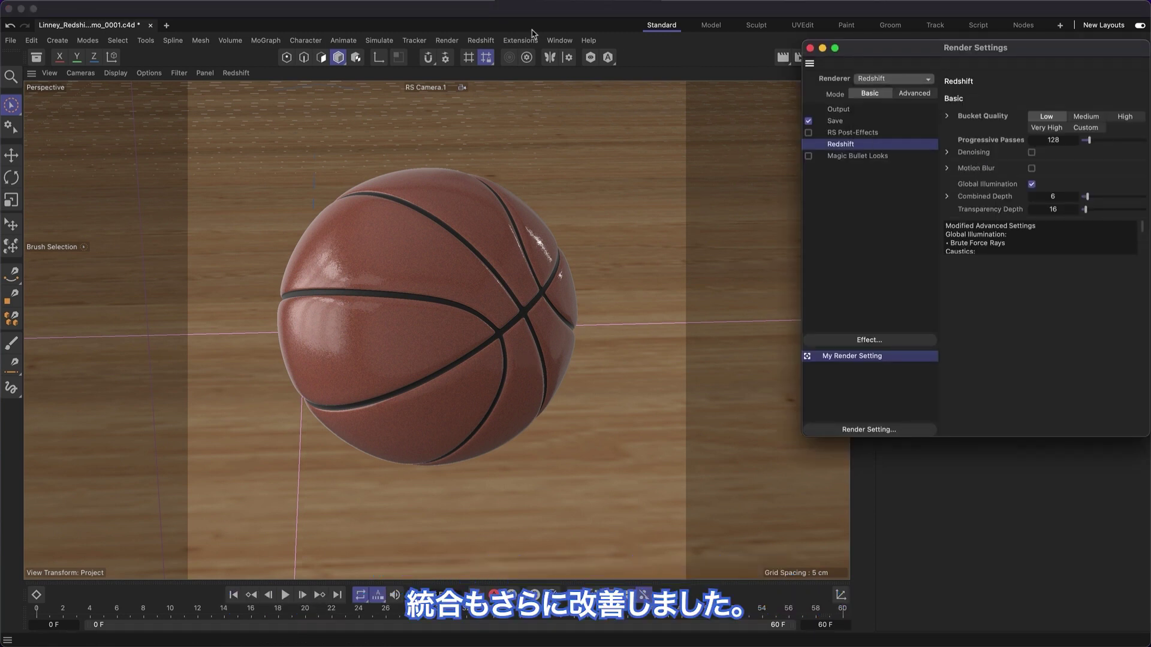
pyautogui.click(483, 42)
pyautogui.moveTo(497, 76)
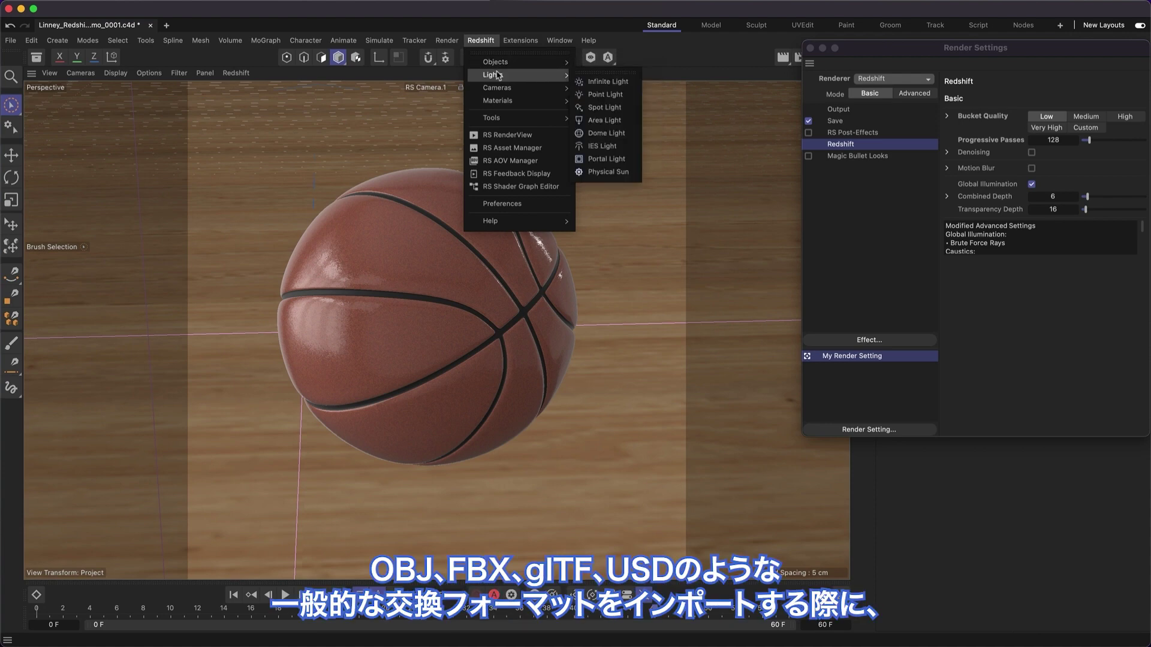
pyautogui.click(245, 77)
pyautogui.click(262, 94)
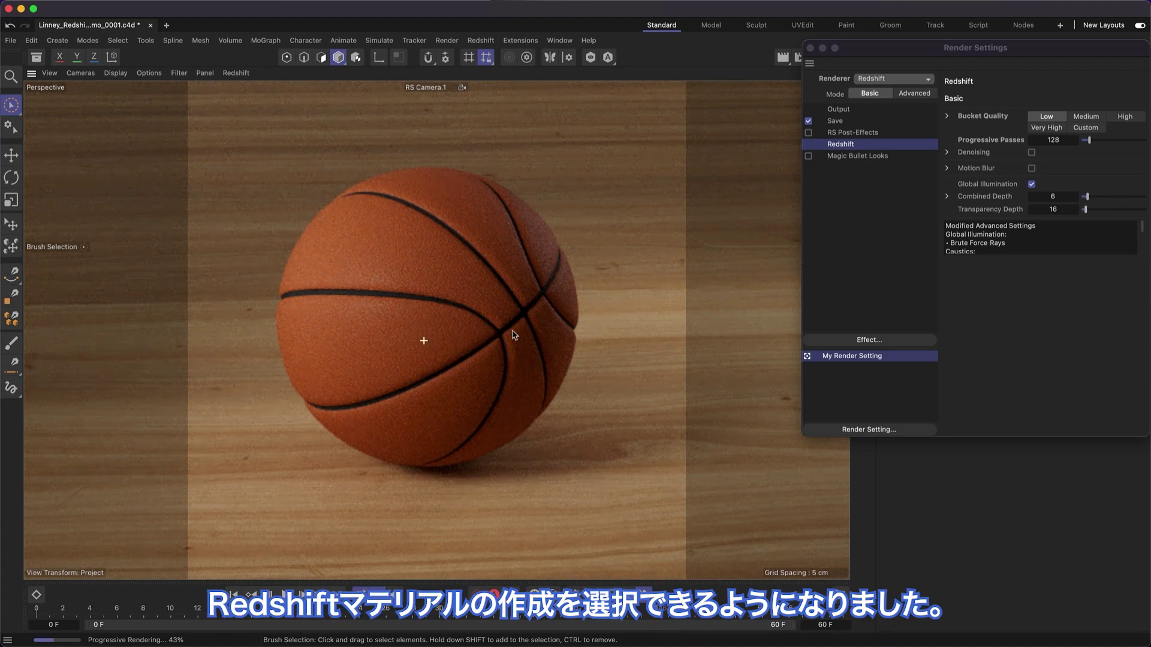
pyautogui.scroll(3, 527, 331)
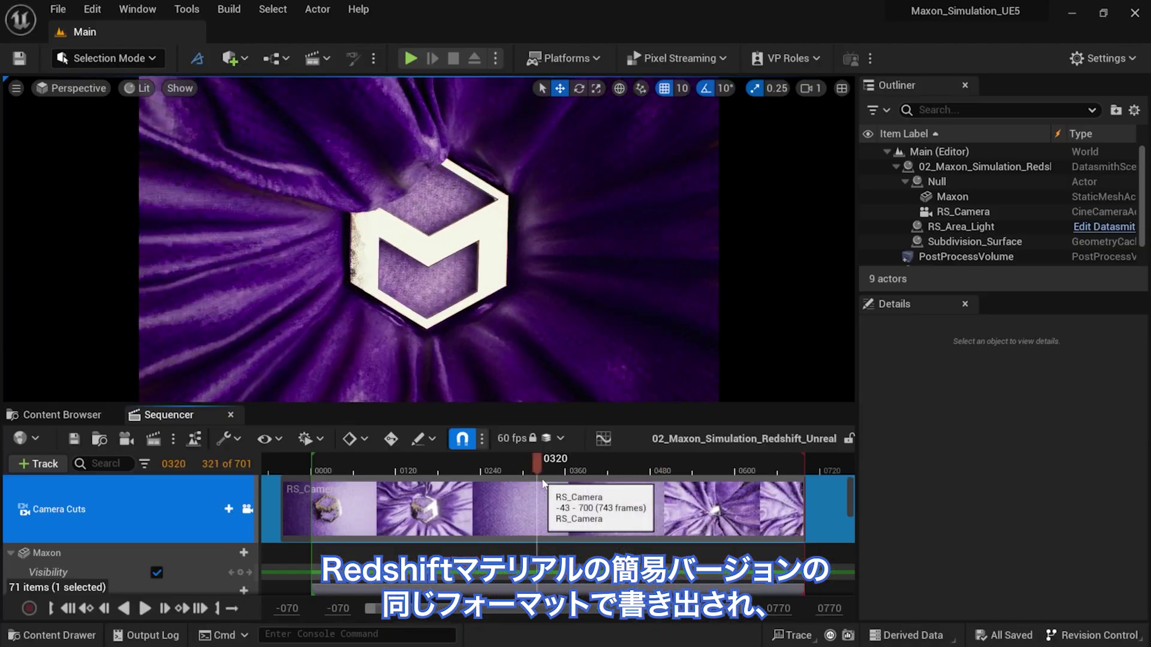
# Switch the Unreal viewport to Unlit and scrub the Sequencer back toward frame 132.
pyautogui.click(138, 88)
pyautogui.click(175, 152)
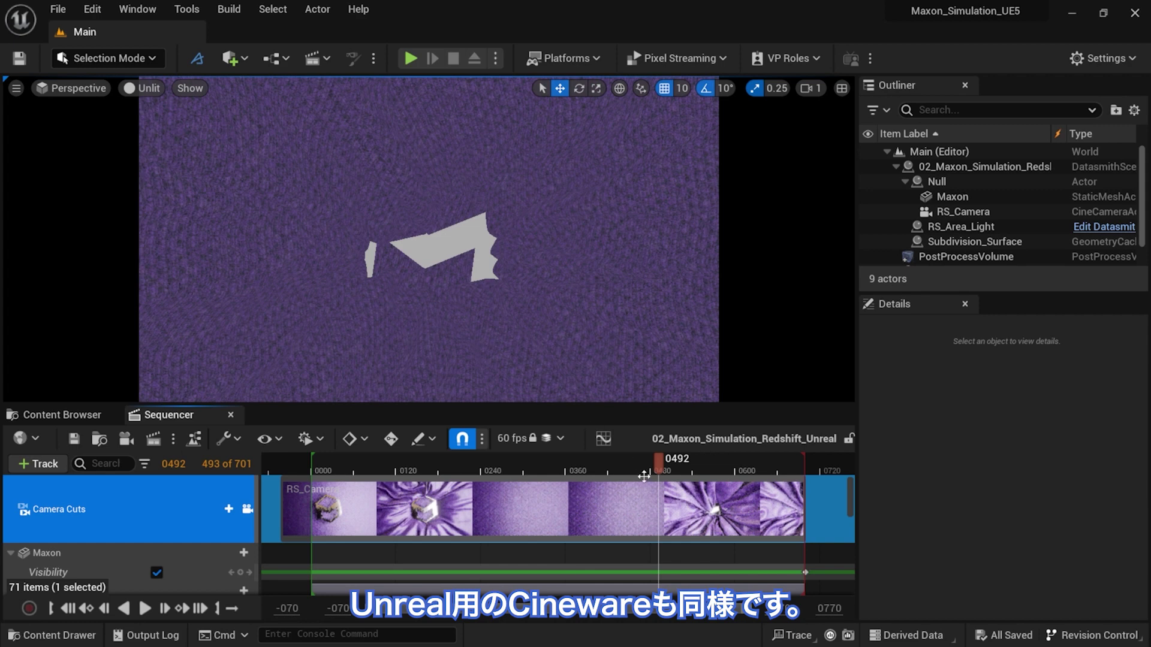
pyautogui.moveTo(658, 460); pyautogui.dragTo(565, 461)
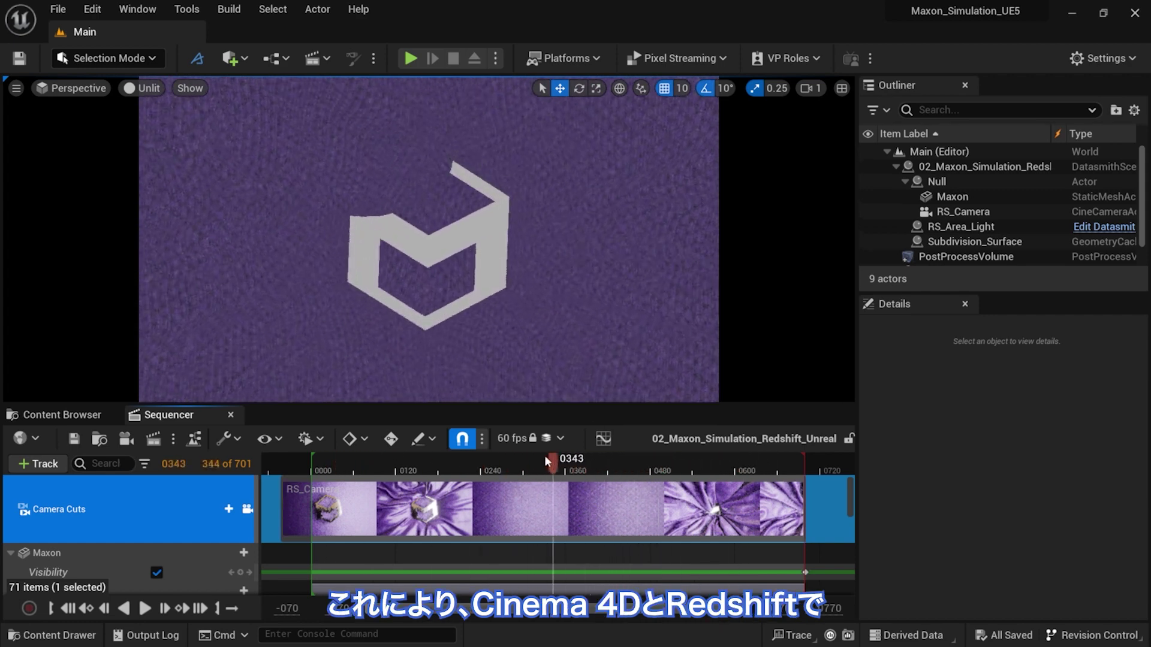